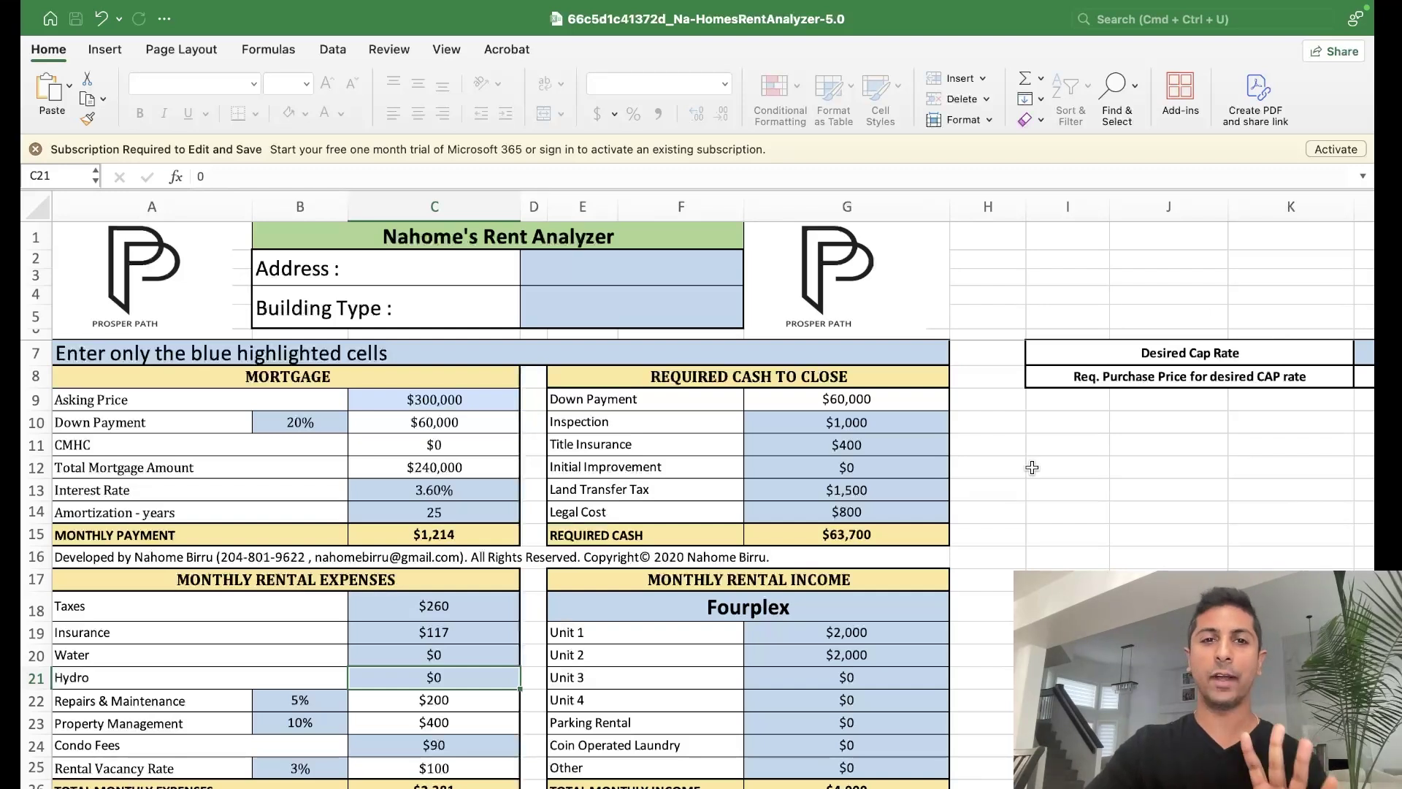
# Select the asking price in the mortgage section and choose 20% as the down payment.
pyautogui.click(469, 403)
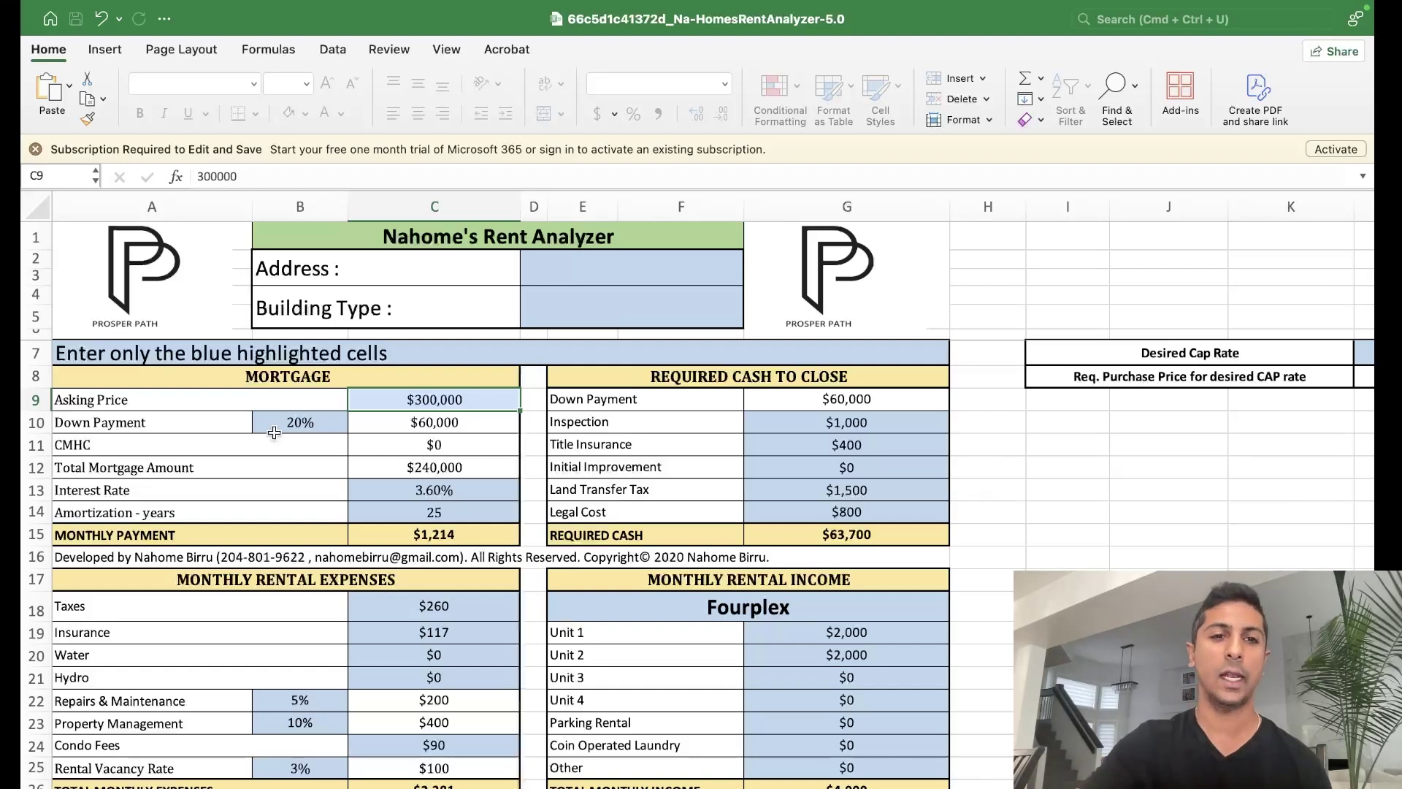
pyautogui.click(301, 425)
pyautogui.click(356, 424)
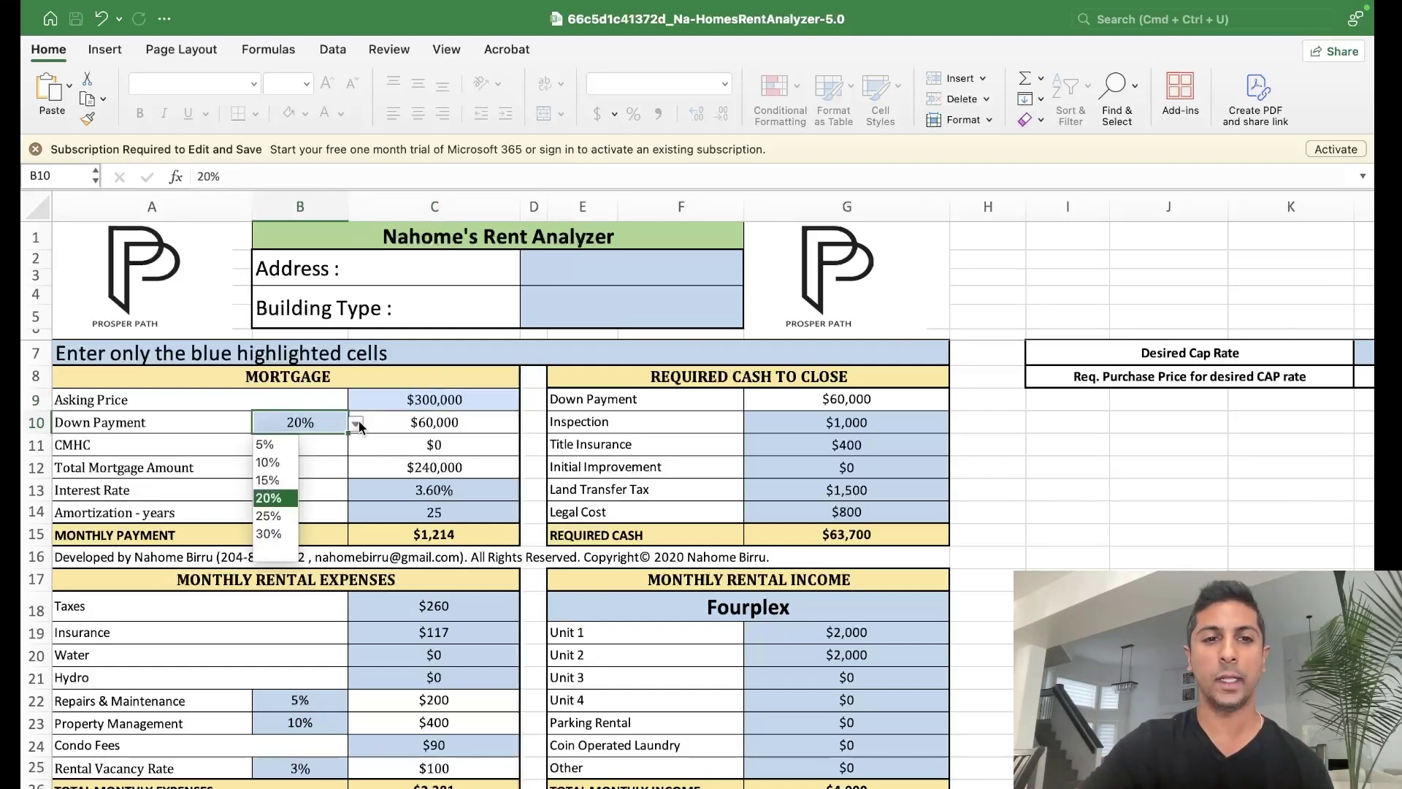
pyautogui.click(280, 501)
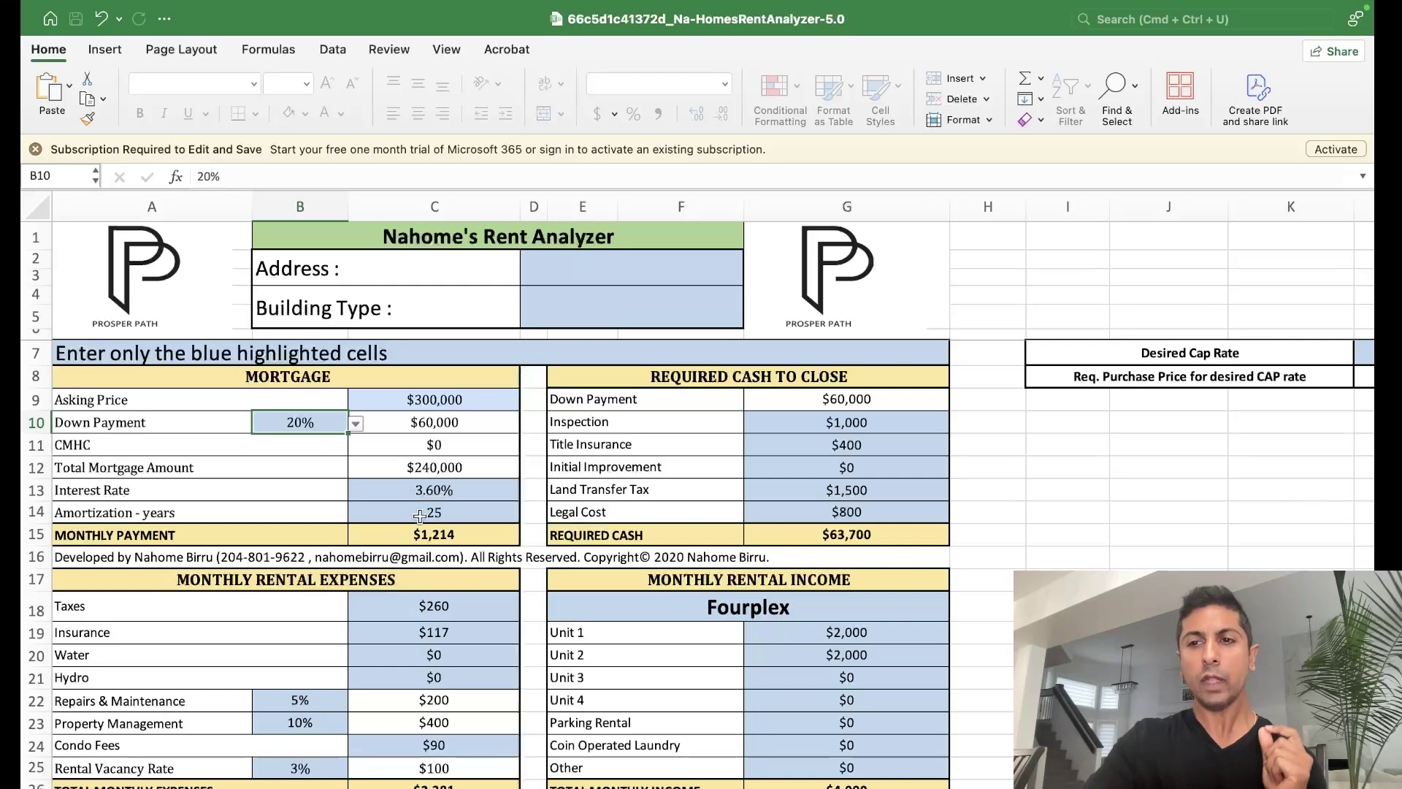
# Examine the monthly rental expenses, checking the taxes, insurance, and repairs and maintenance percentage entries.
pyautogui.click(425, 625)
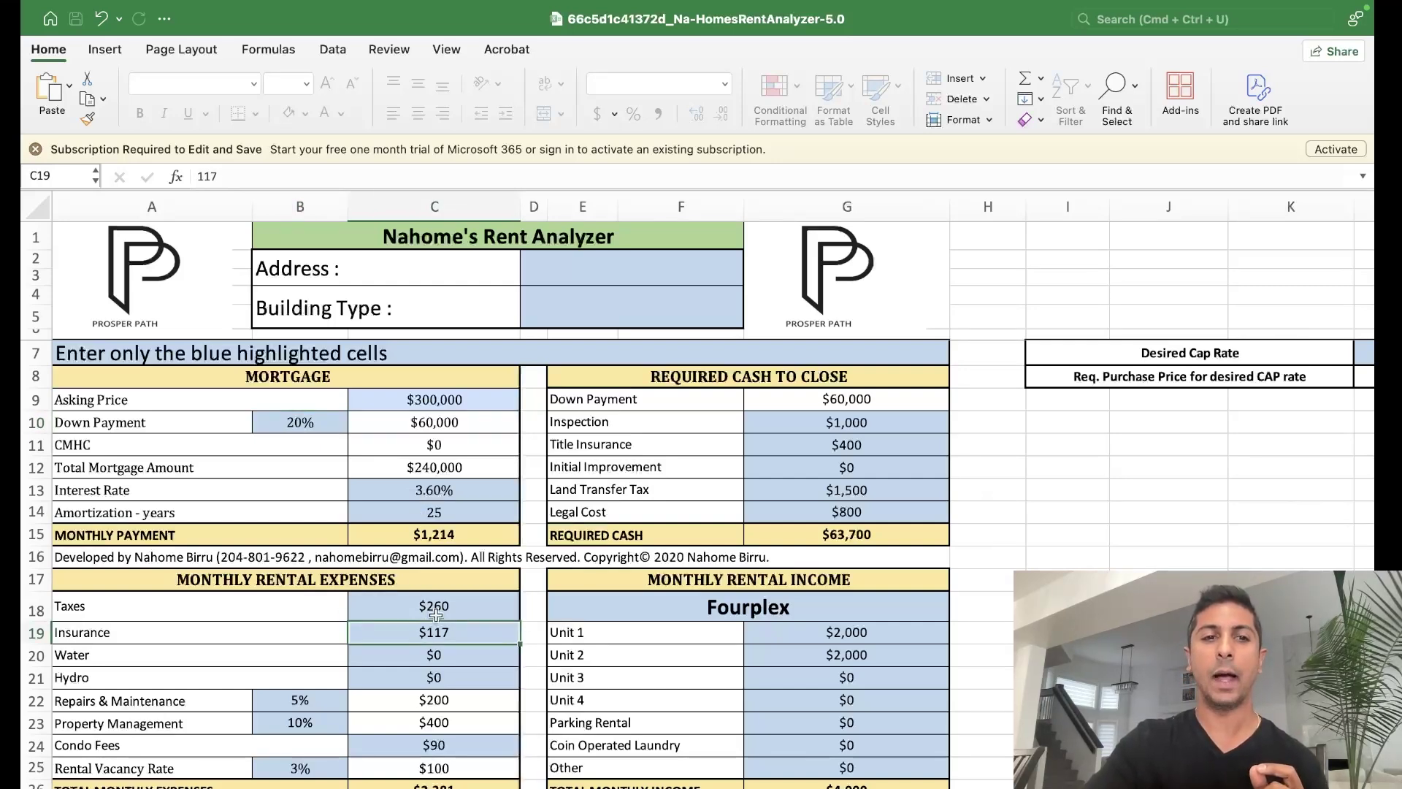
pyautogui.scroll(-5, 434, 613)
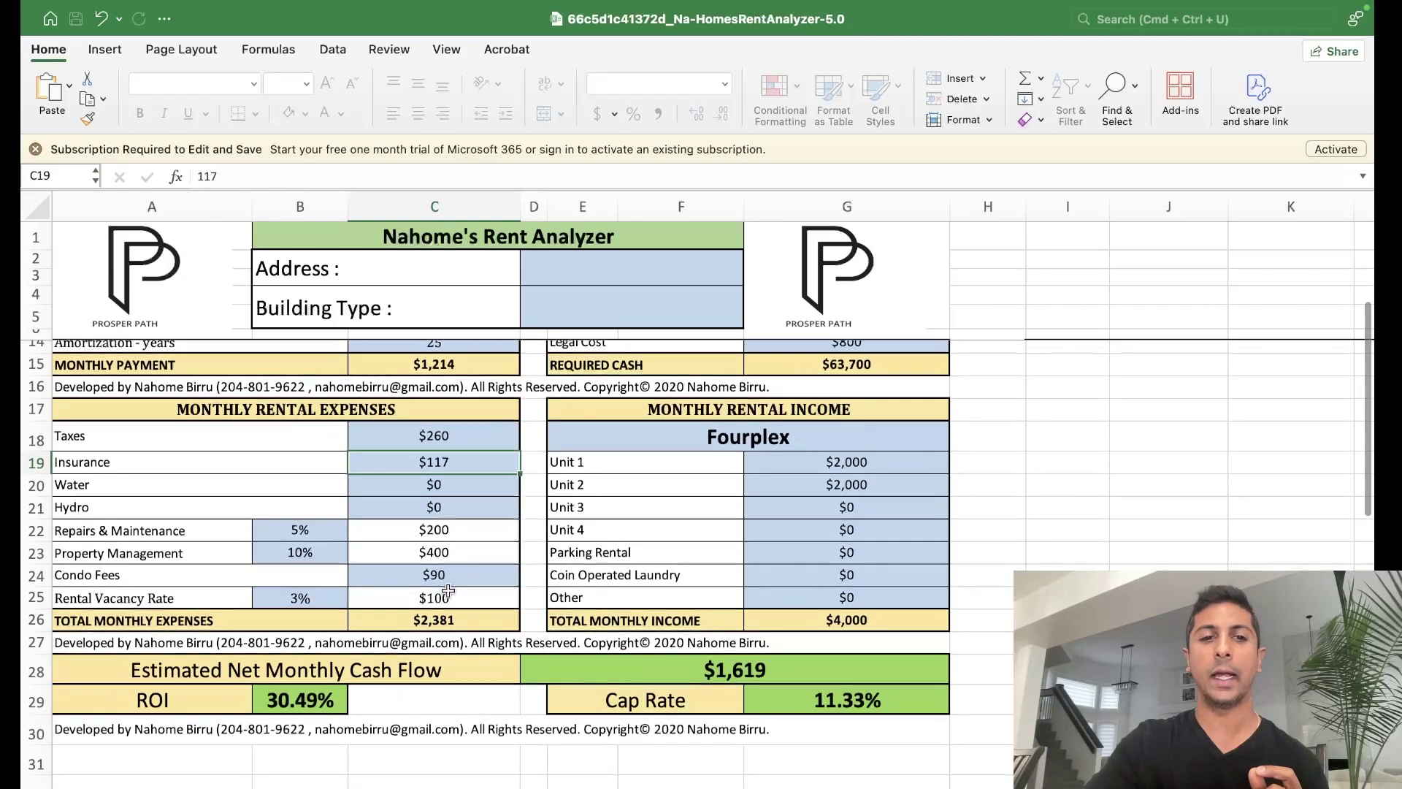
pyautogui.scroll(2, 448, 590)
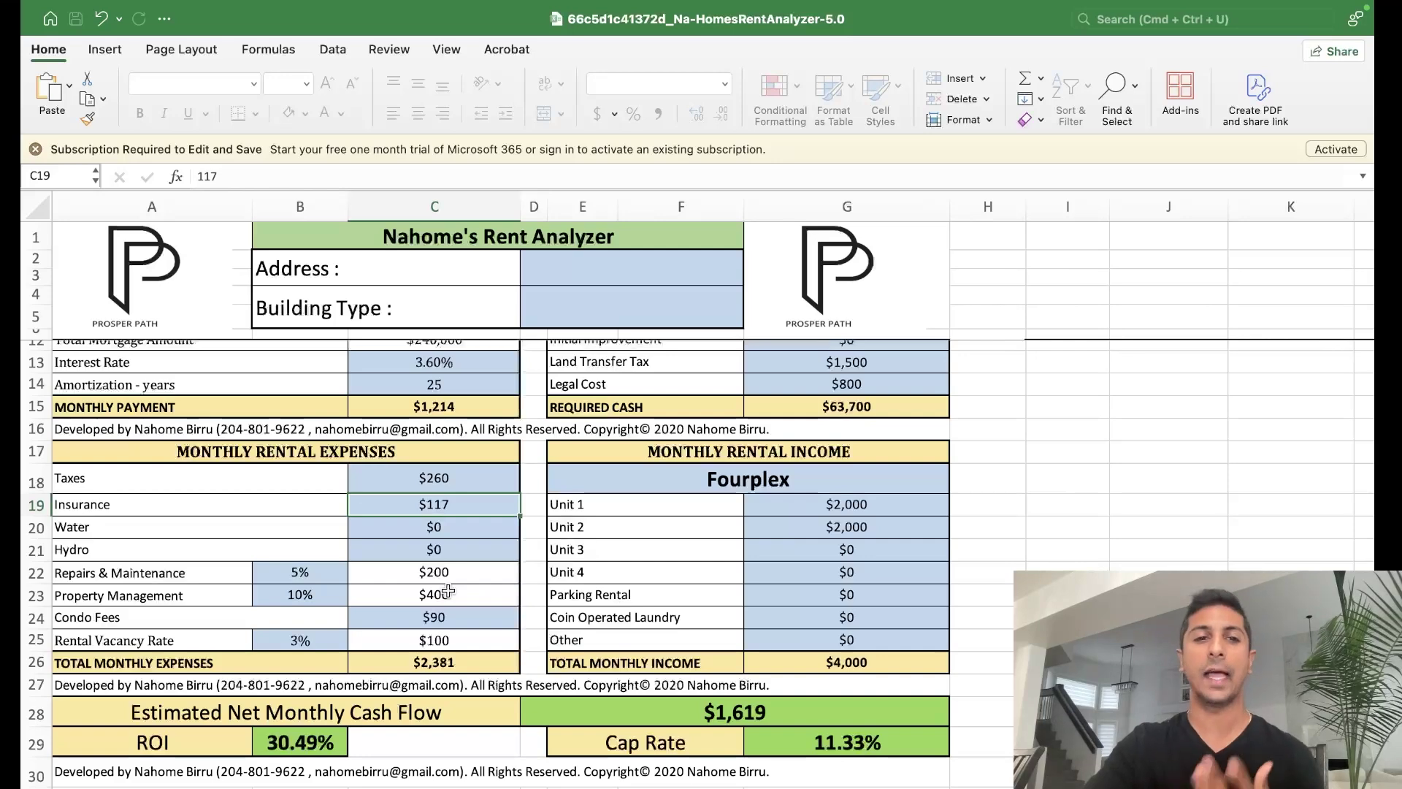
pyautogui.scroll(2, 448, 590)
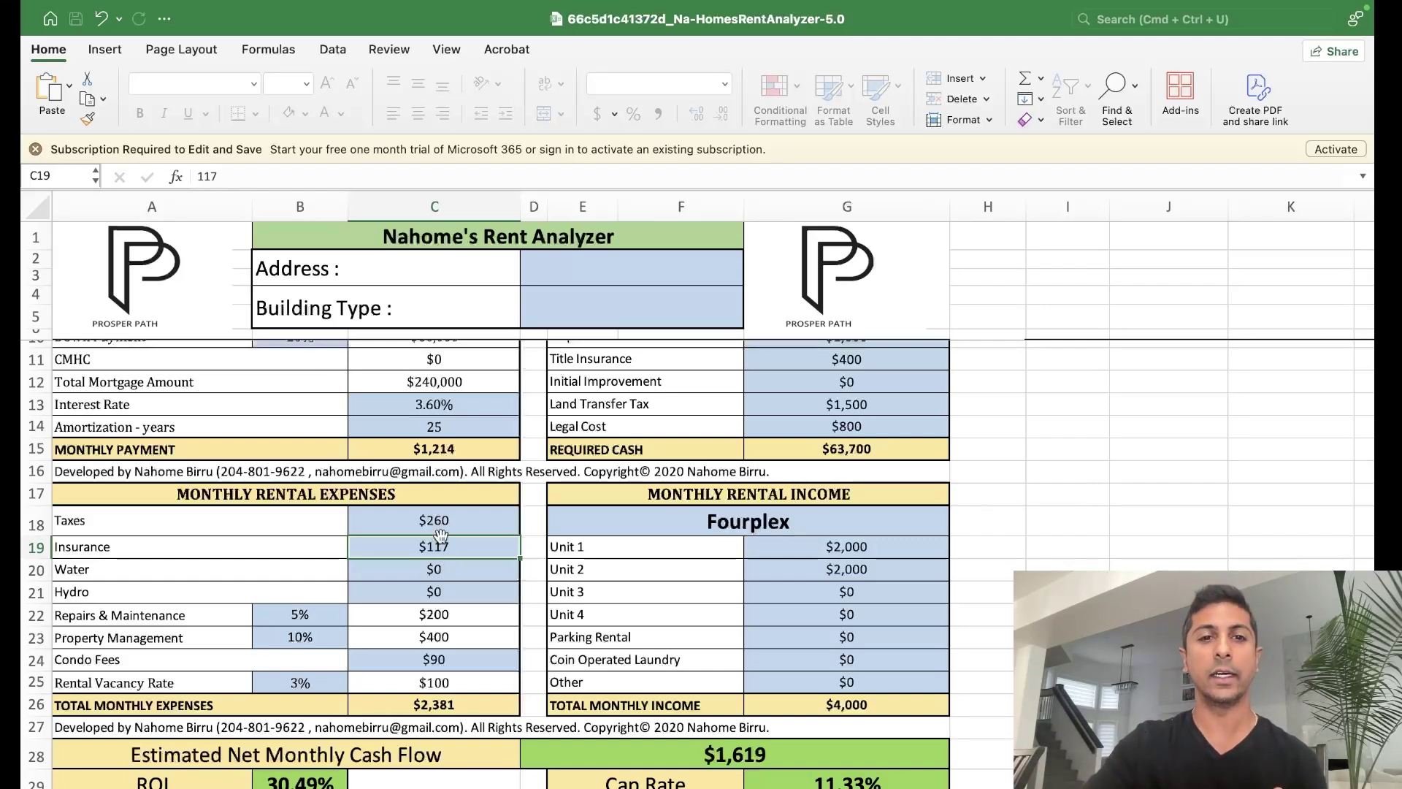
pyautogui.click(393, 517)
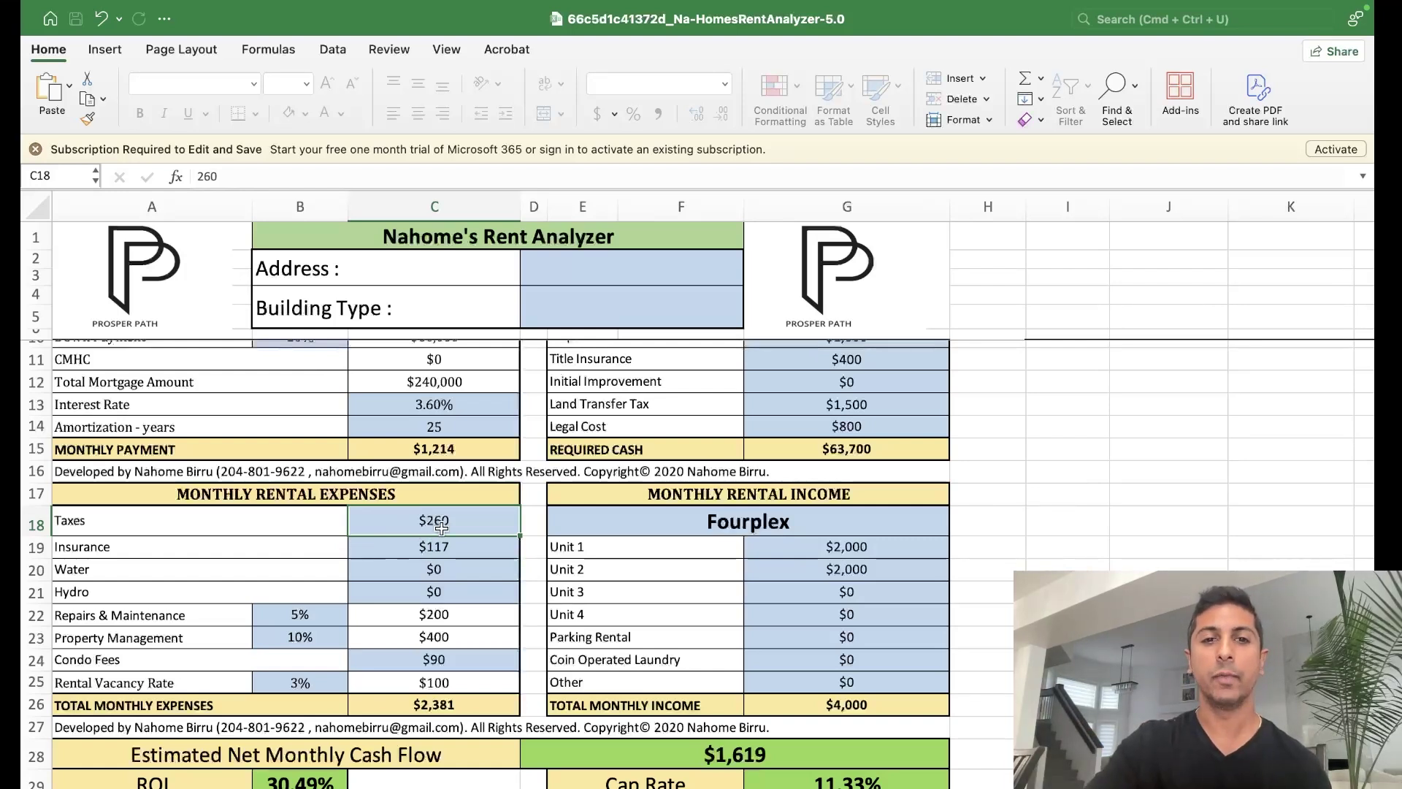
pyautogui.click(444, 553)
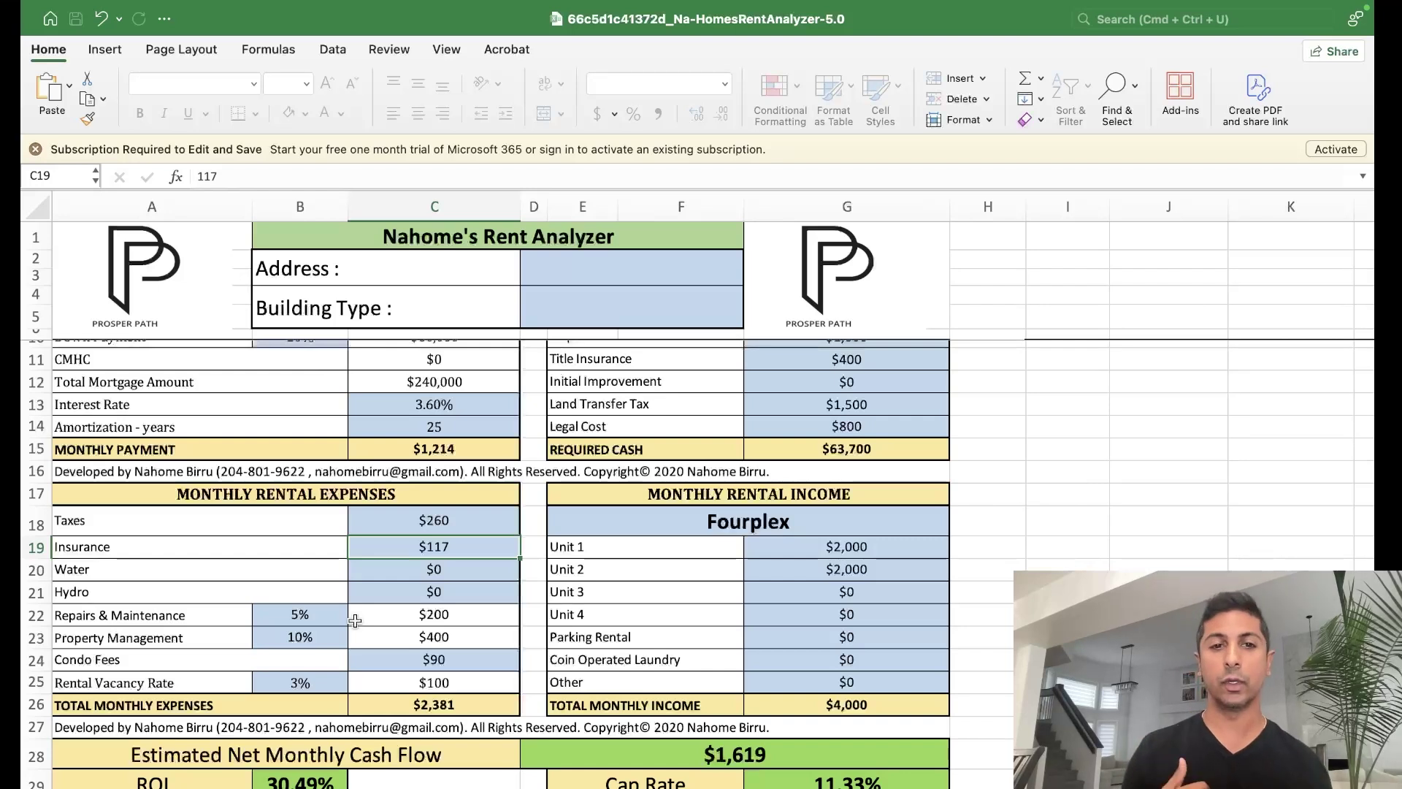
pyautogui.click(301, 615)
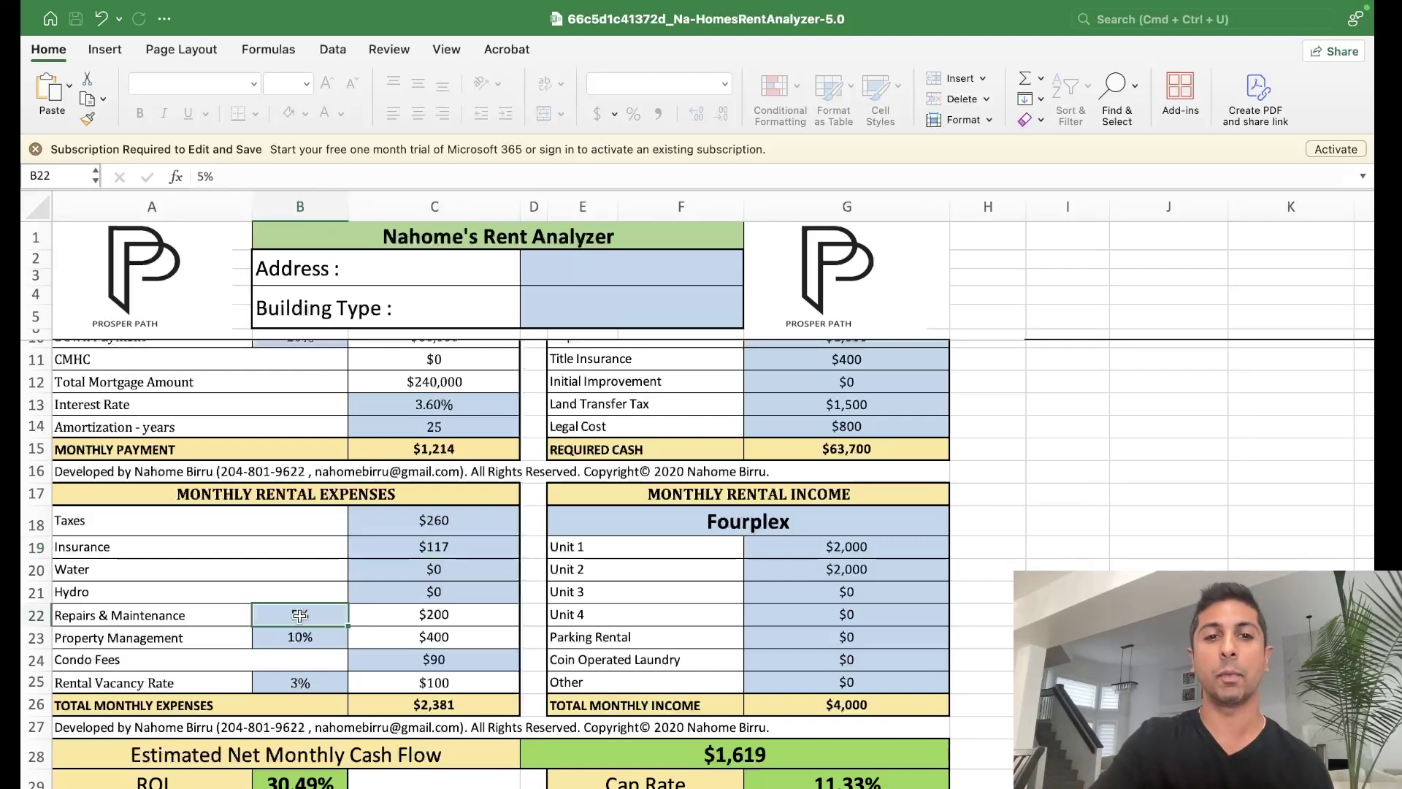
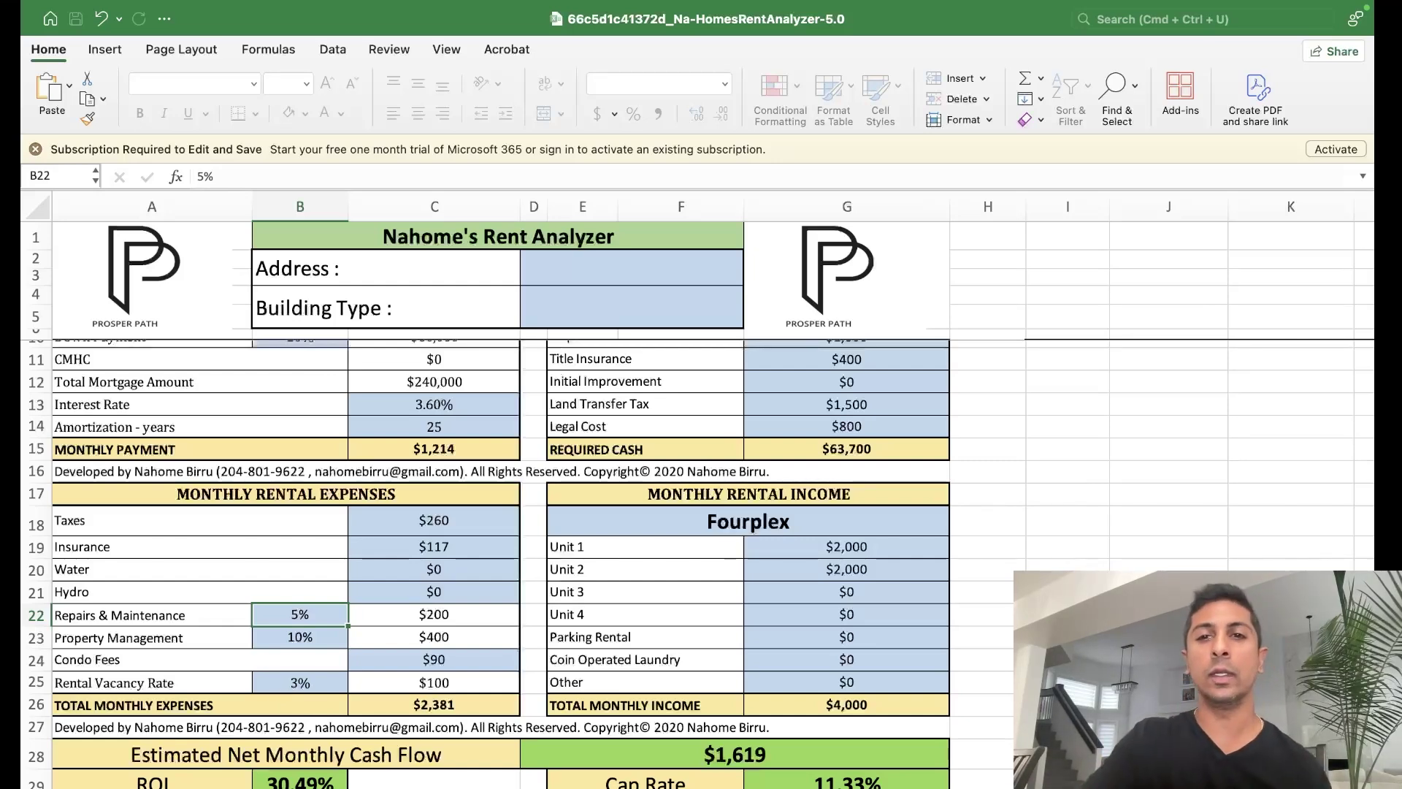
# Examine the required cash to close, going through title insurance, initial improvement, land transfer tax and legal cost.
pyautogui.scroll(4, 584, 642)
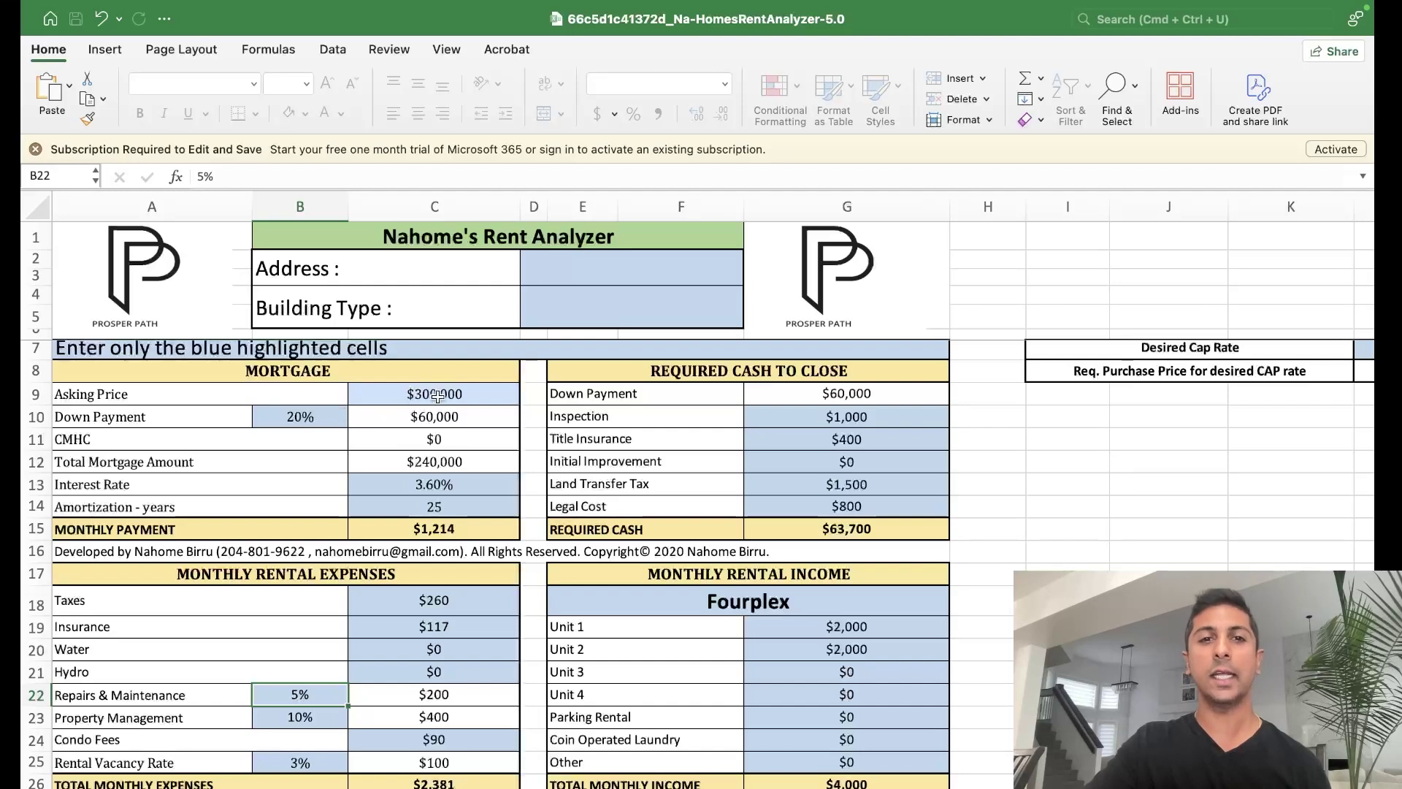
pyautogui.click(865, 435)
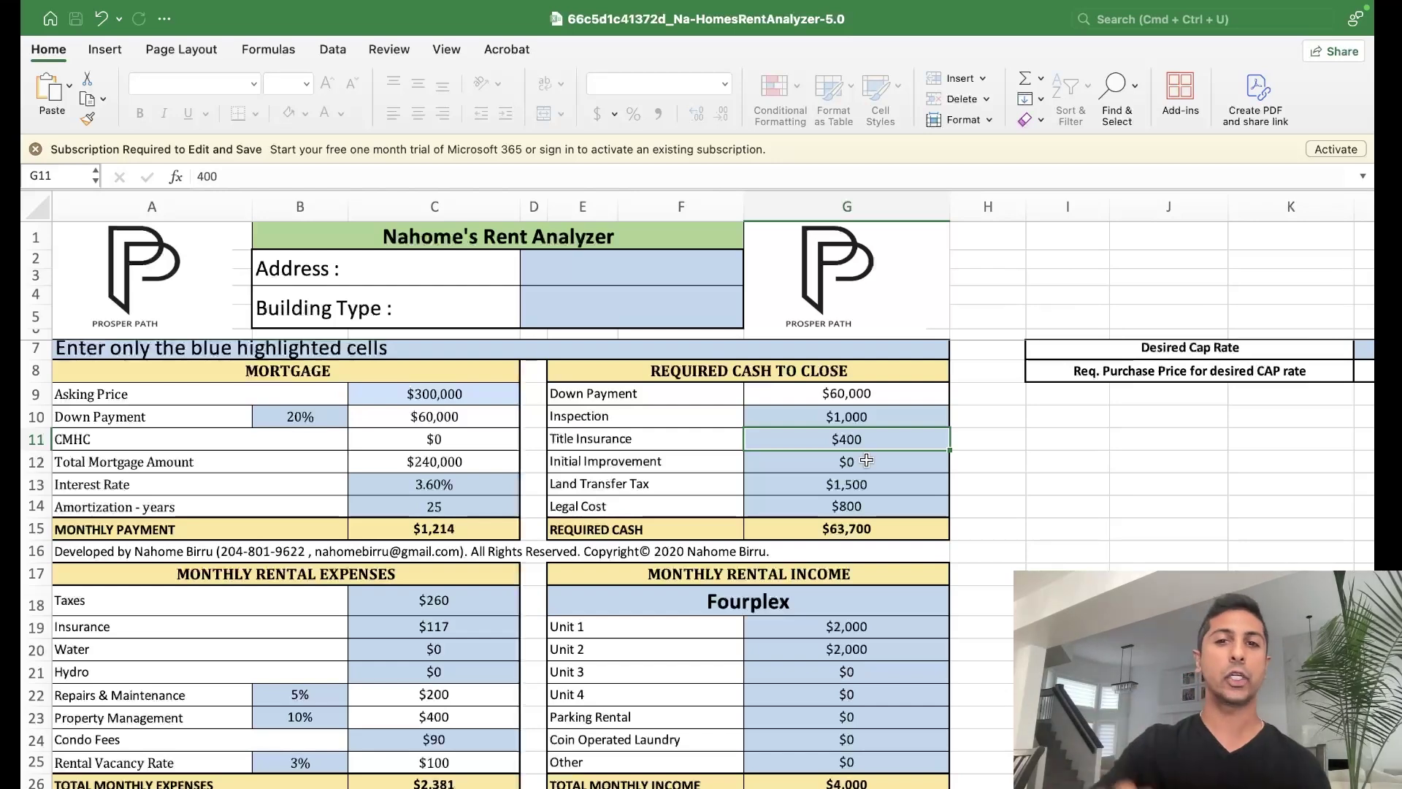
pyautogui.click(866, 460)
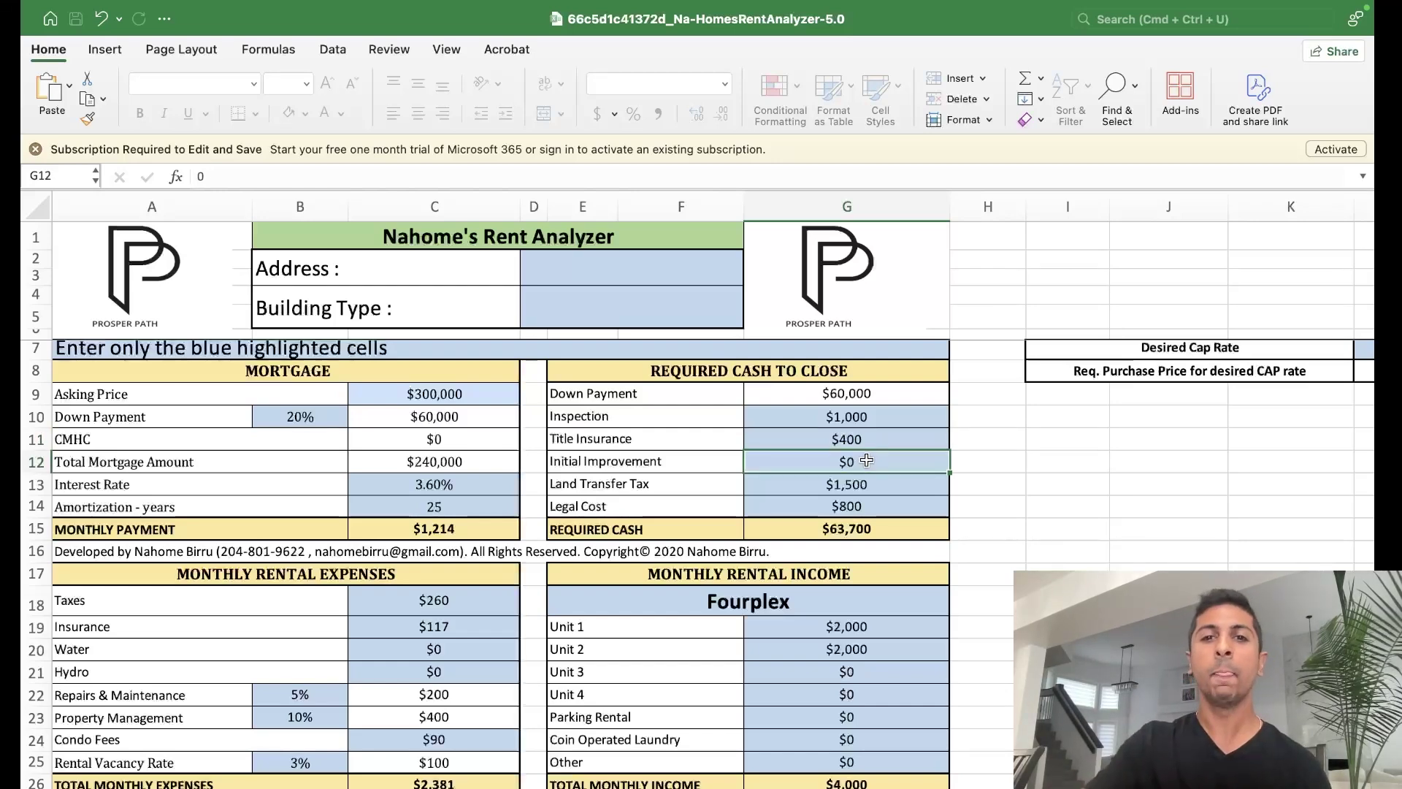
pyautogui.click(848, 491)
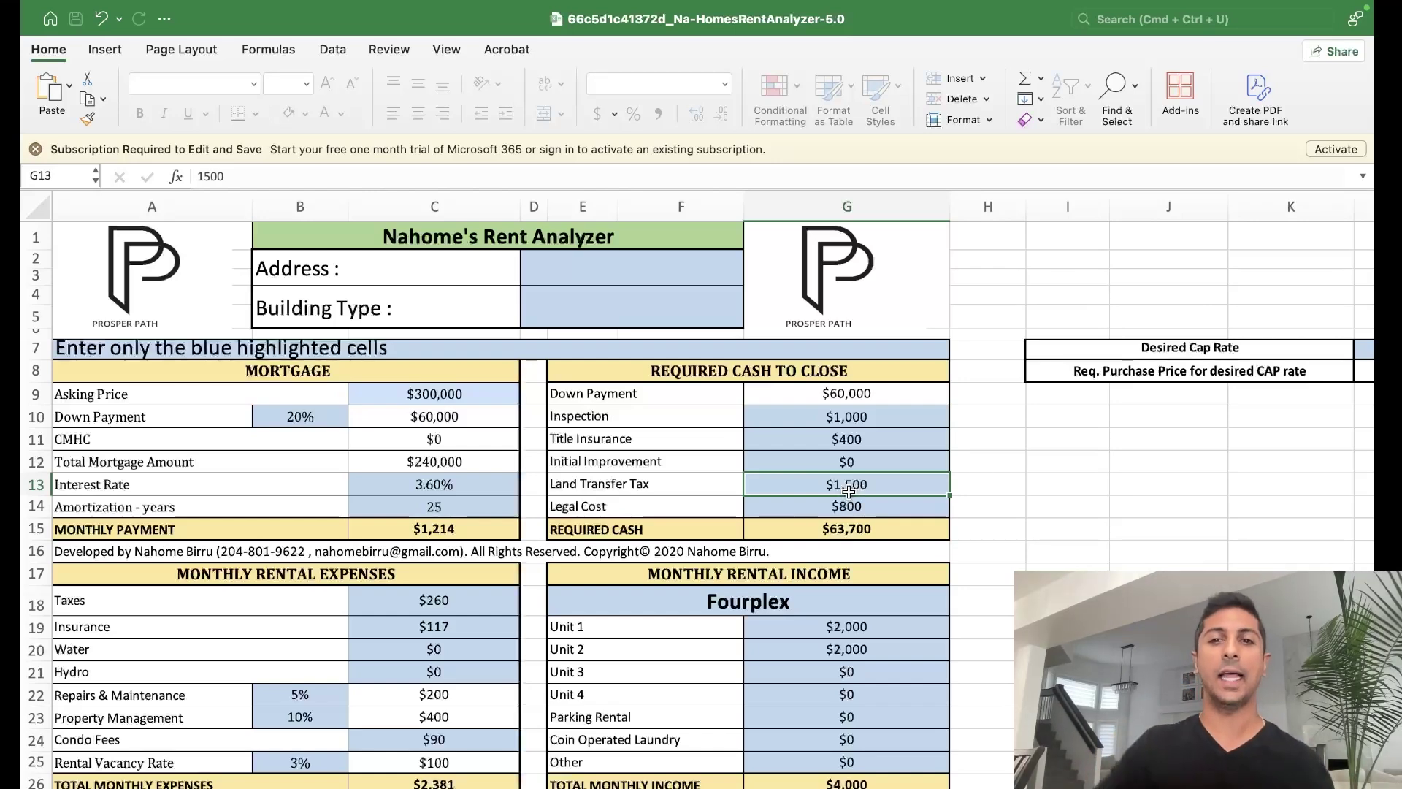
pyautogui.click(848, 508)
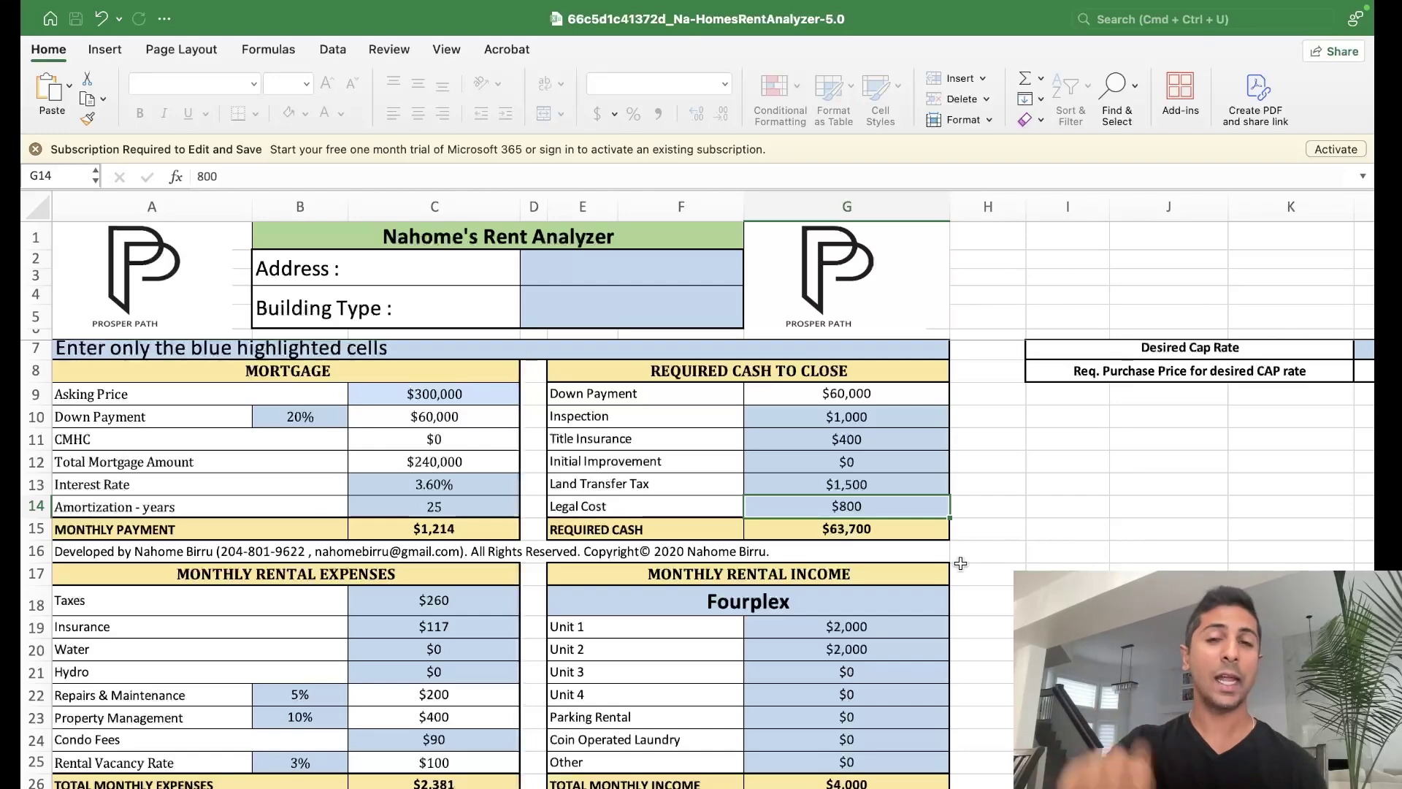
pyautogui.scroll(-4, 960, 563)
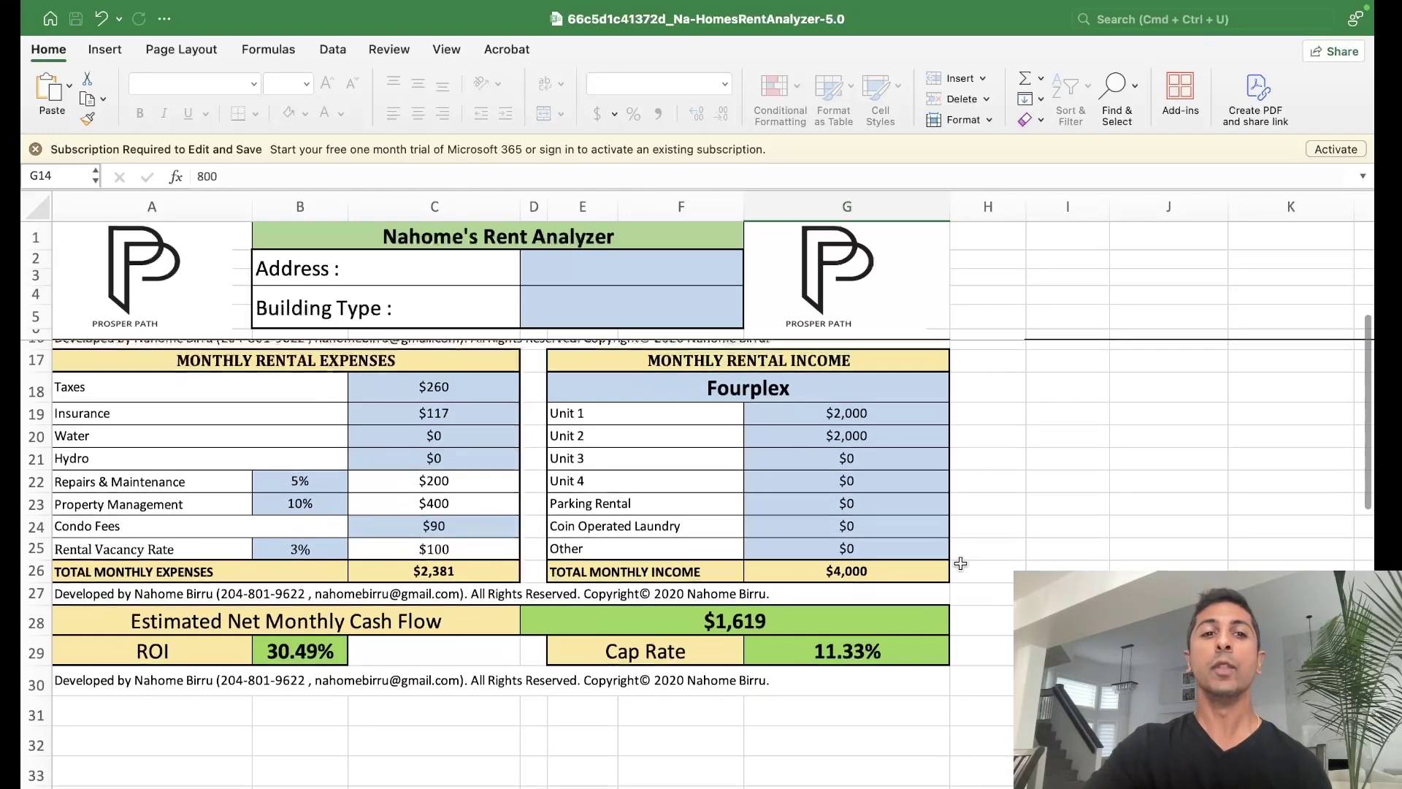
pyautogui.scroll(2, 960, 563)
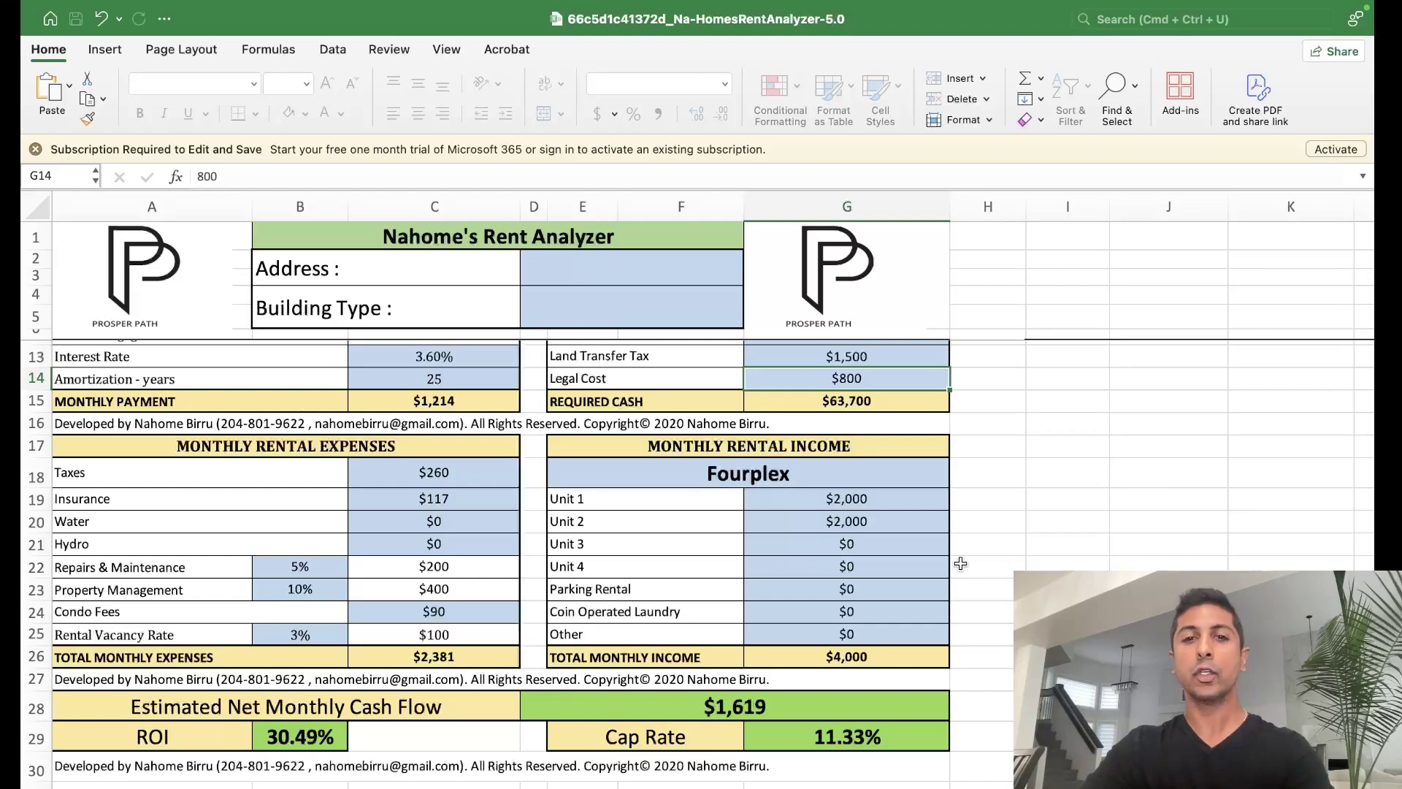
# Switch to the Google Docs document in Chrome and read the four-line ROI breakdown.
pyautogui.hotkey('ctrl', 'Up')
pyautogui.click(817, 60)
pyautogui.hotkey('ctrl', 'Up')
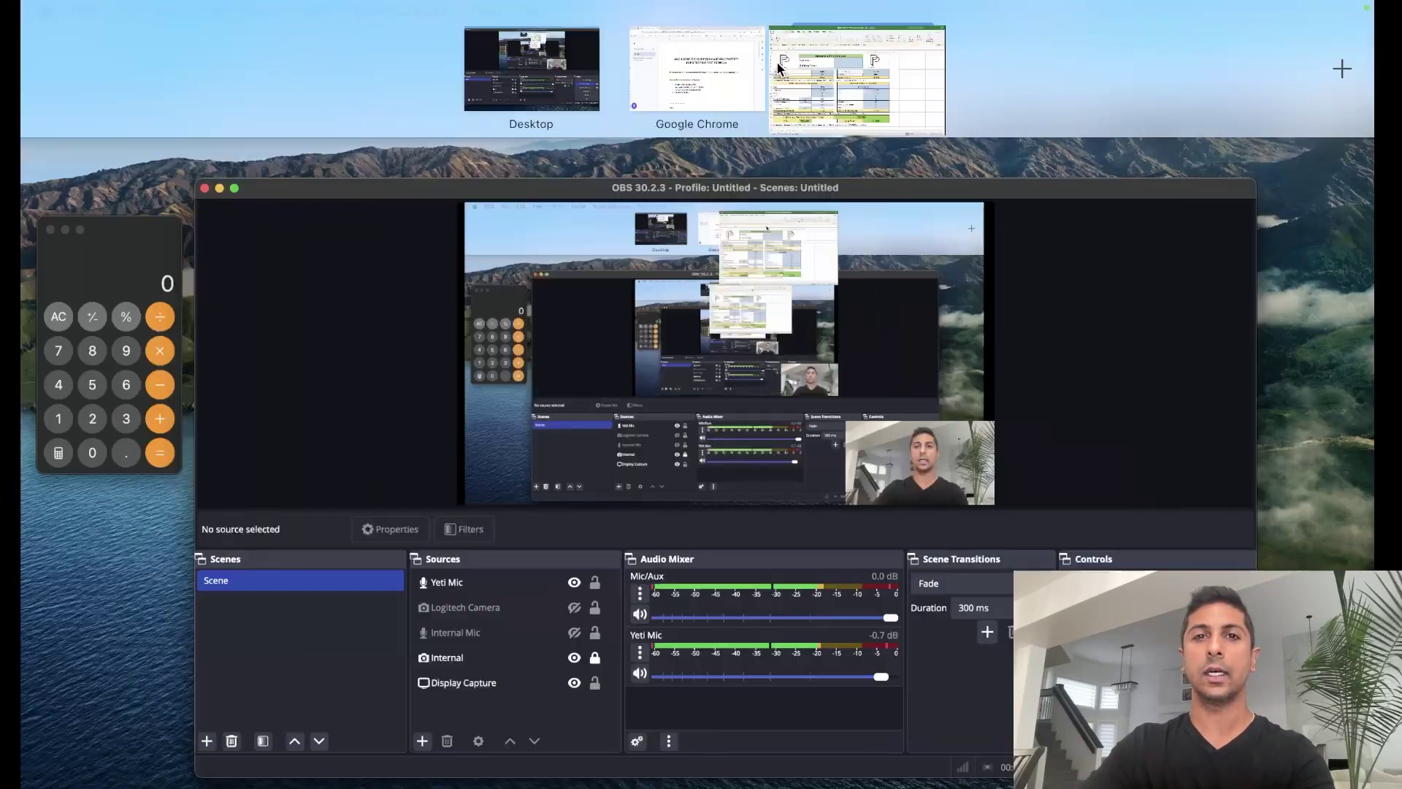
pyautogui.click(704, 73)
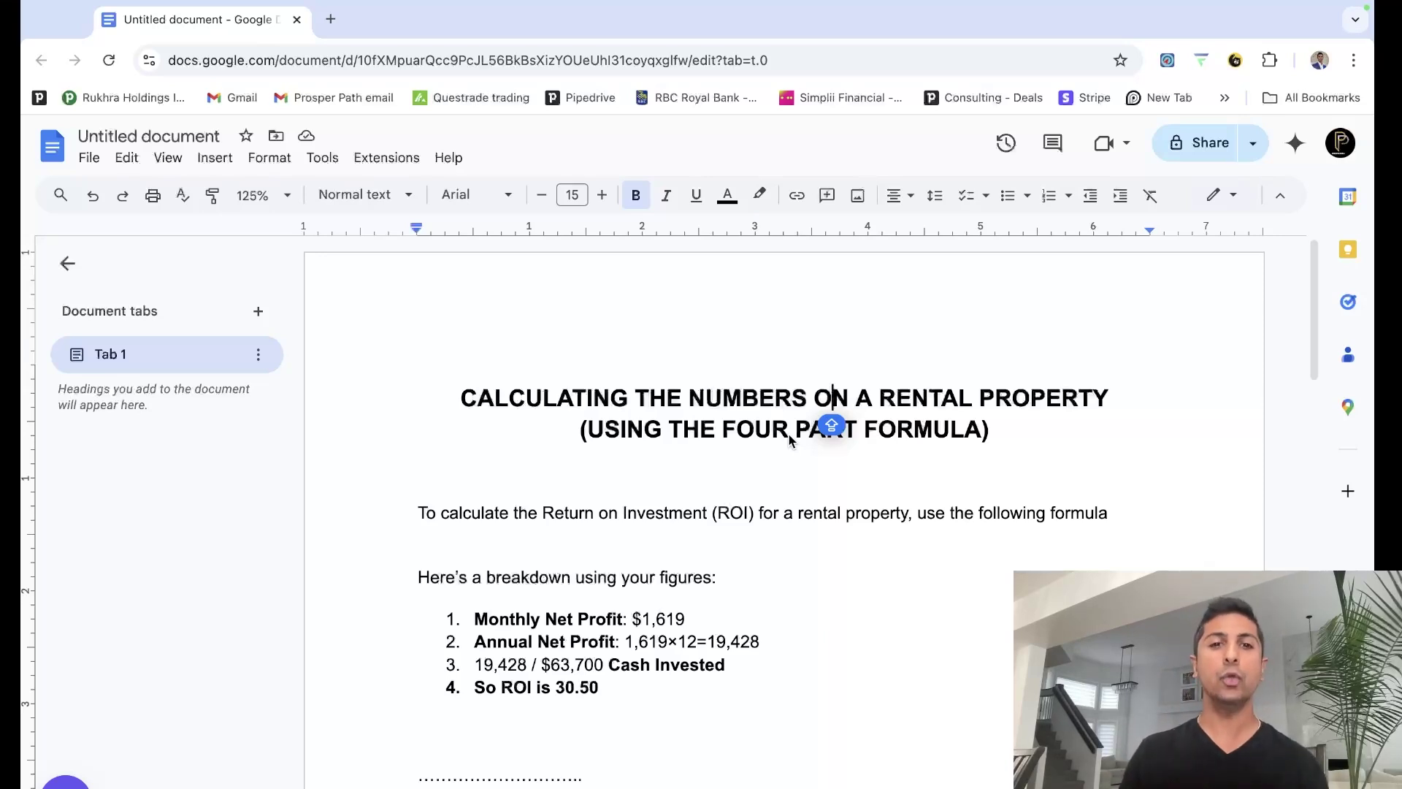
pyautogui.scroll(-2, 731, 567)
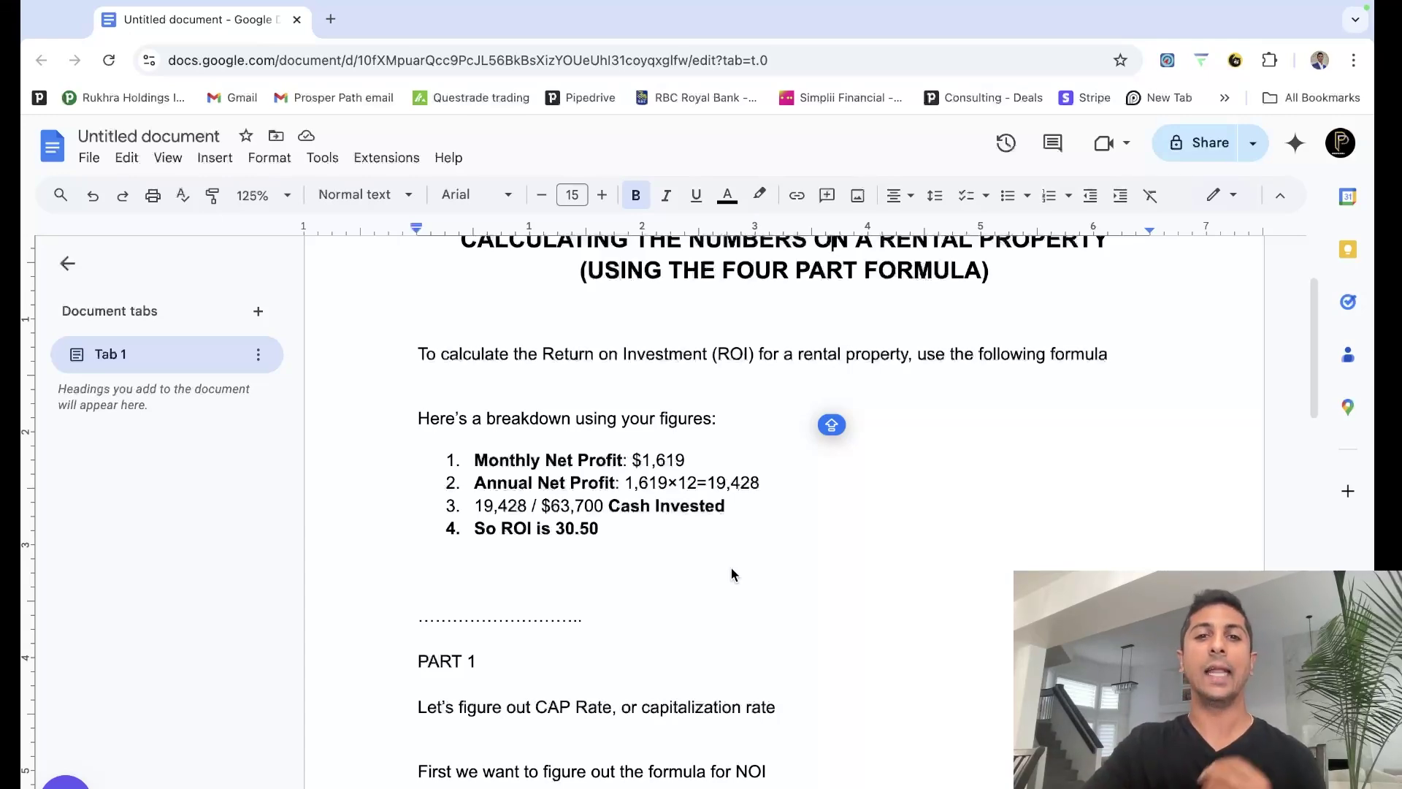
# Clear the OBS window off the desktop and return to the rent analyzer workbook in Excel.
pyautogui.hotkey('ctrl', 'Up')
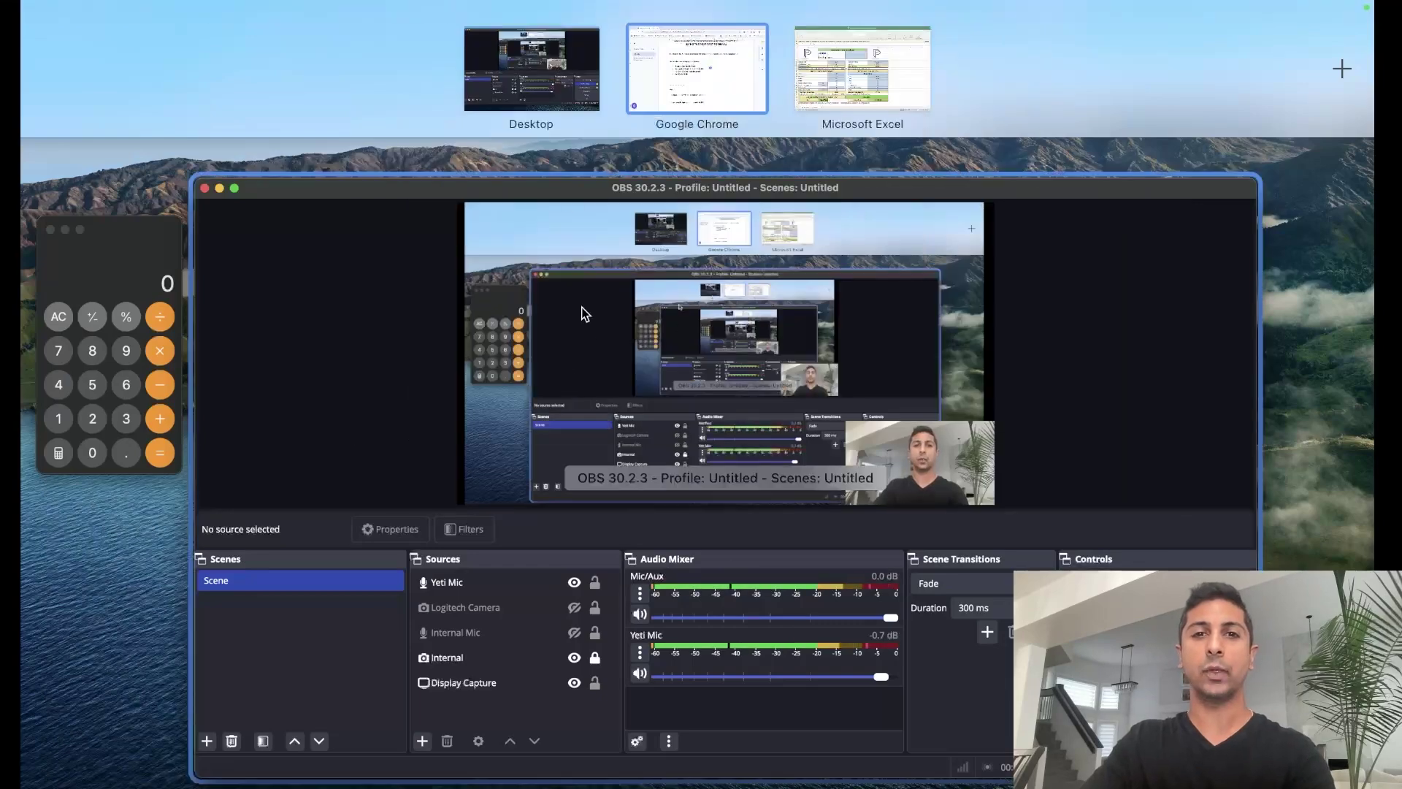
pyautogui.click(229, 150)
pyautogui.click(51, 37)
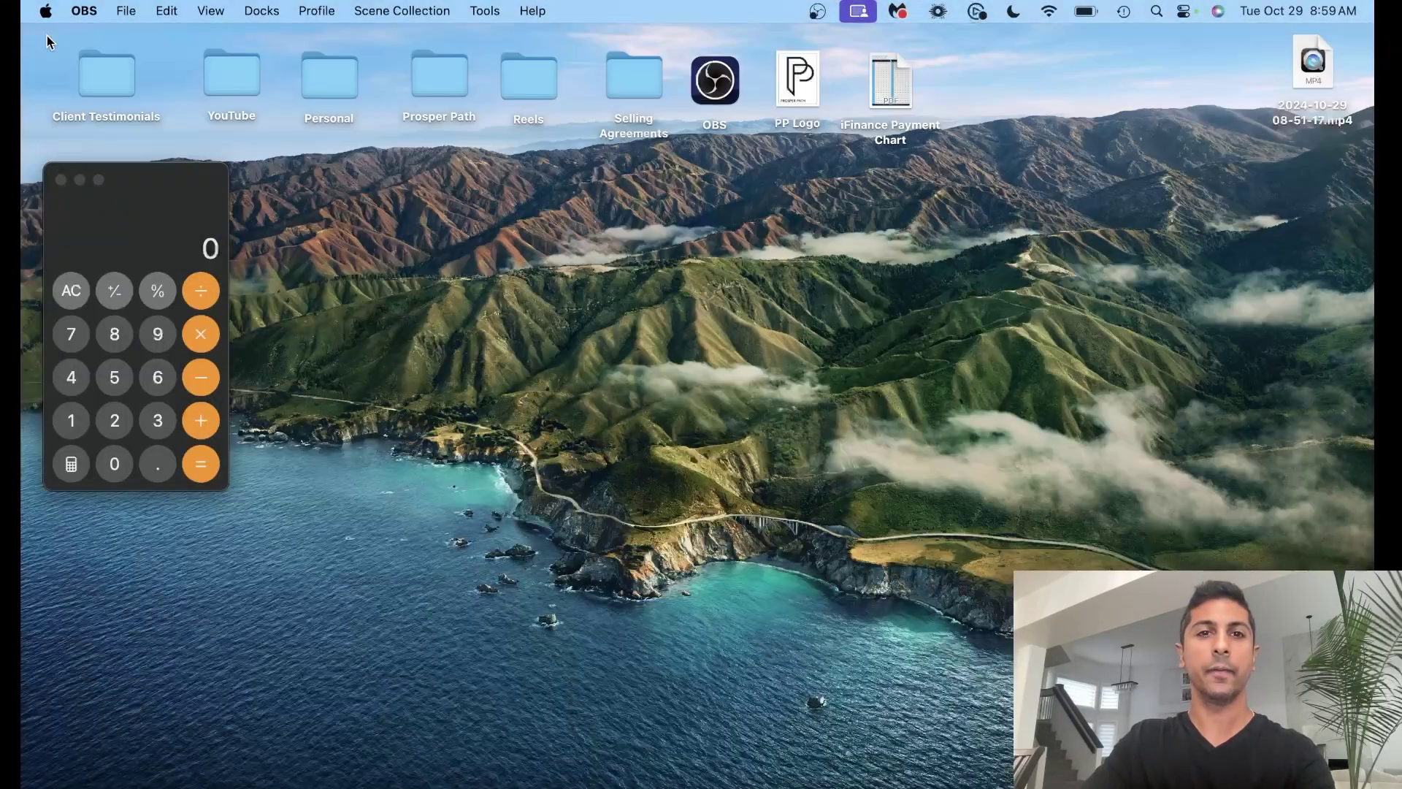
pyautogui.hotkey('ctrl', 'Up')
pyautogui.click(837, 98)
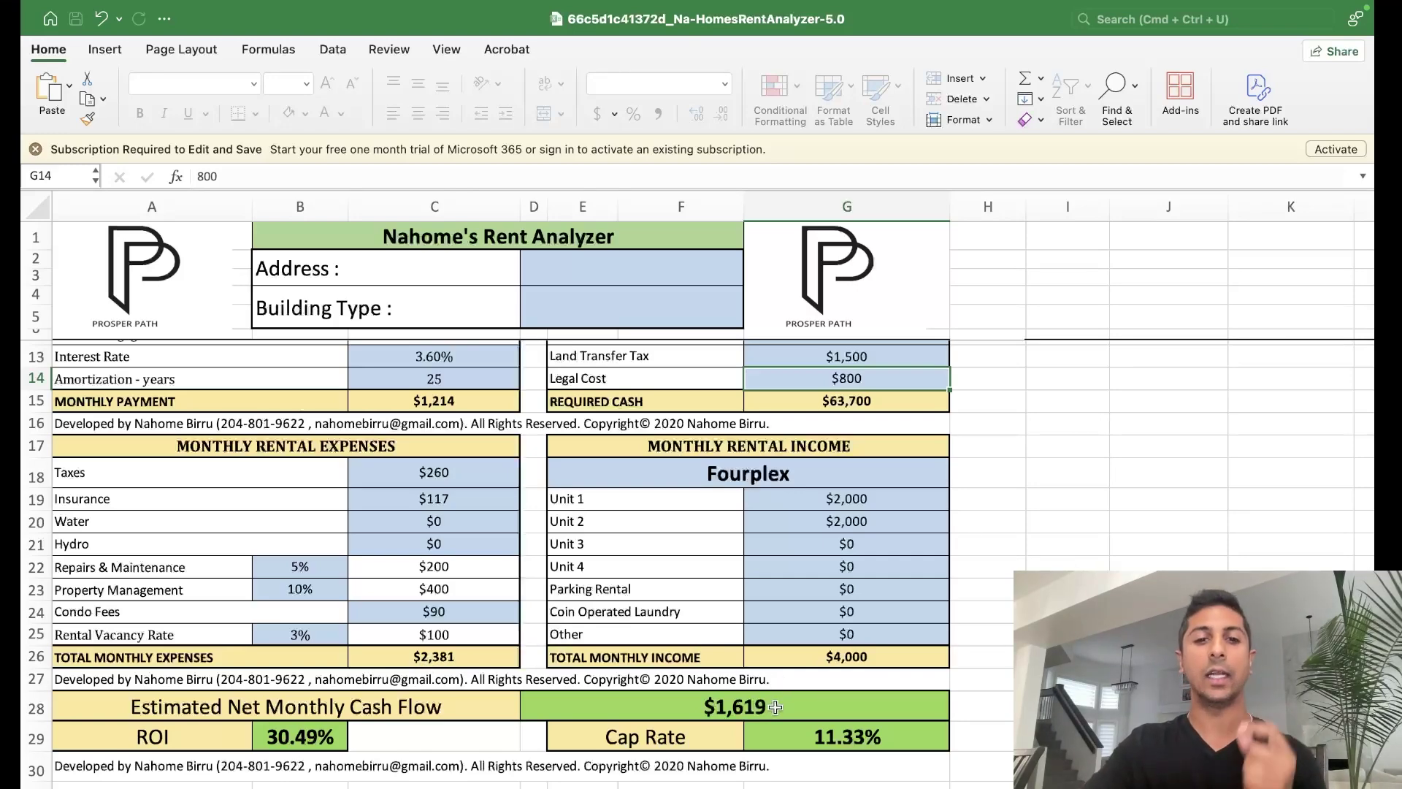
# Switch to the Google Docs document and review the annual net profit calculation in the ROI breakdown.
pyautogui.hotkey('ctrl', 'Up')
pyautogui.click(699, 109)
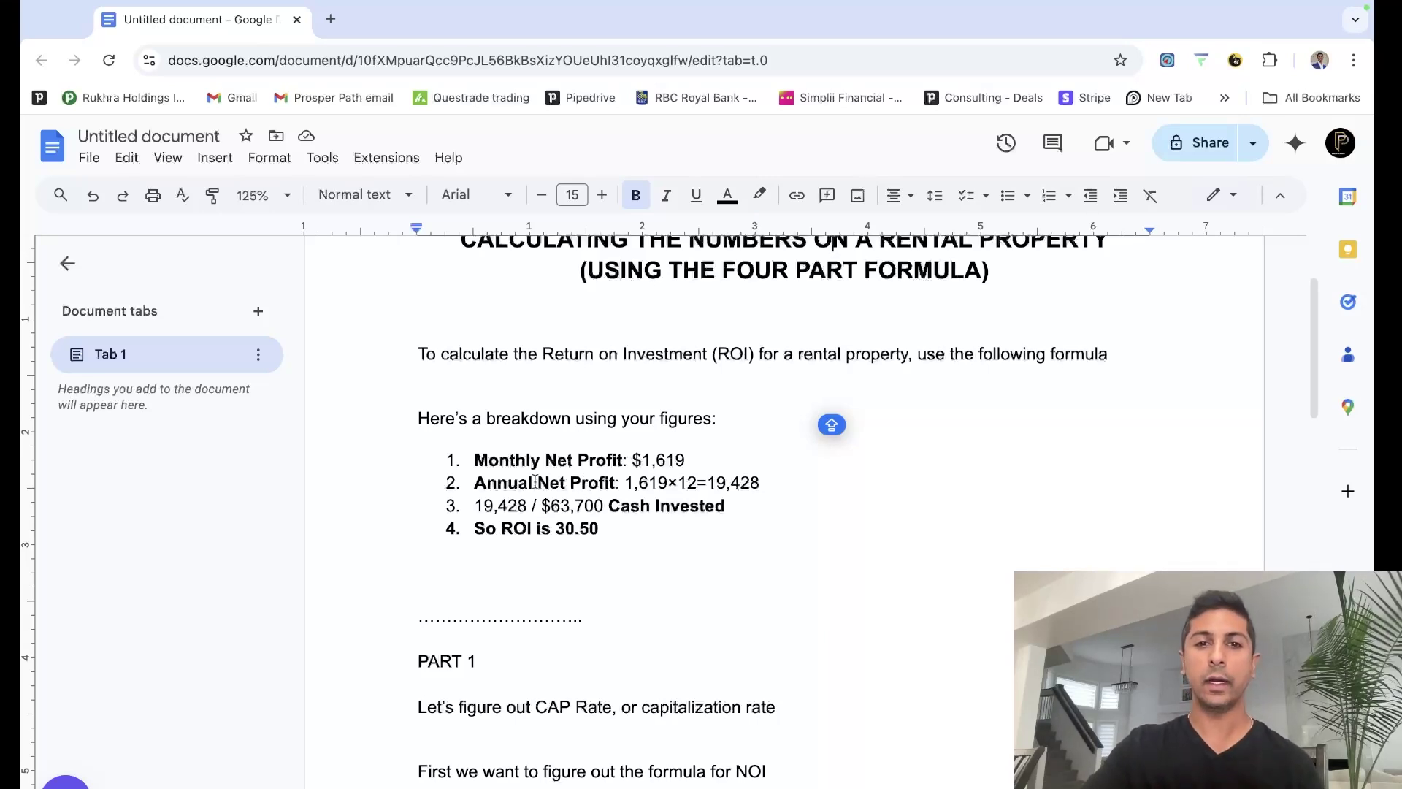
pyautogui.moveTo(485, 482); pyautogui.dragTo(564, 482)
pyautogui.click(565, 482)
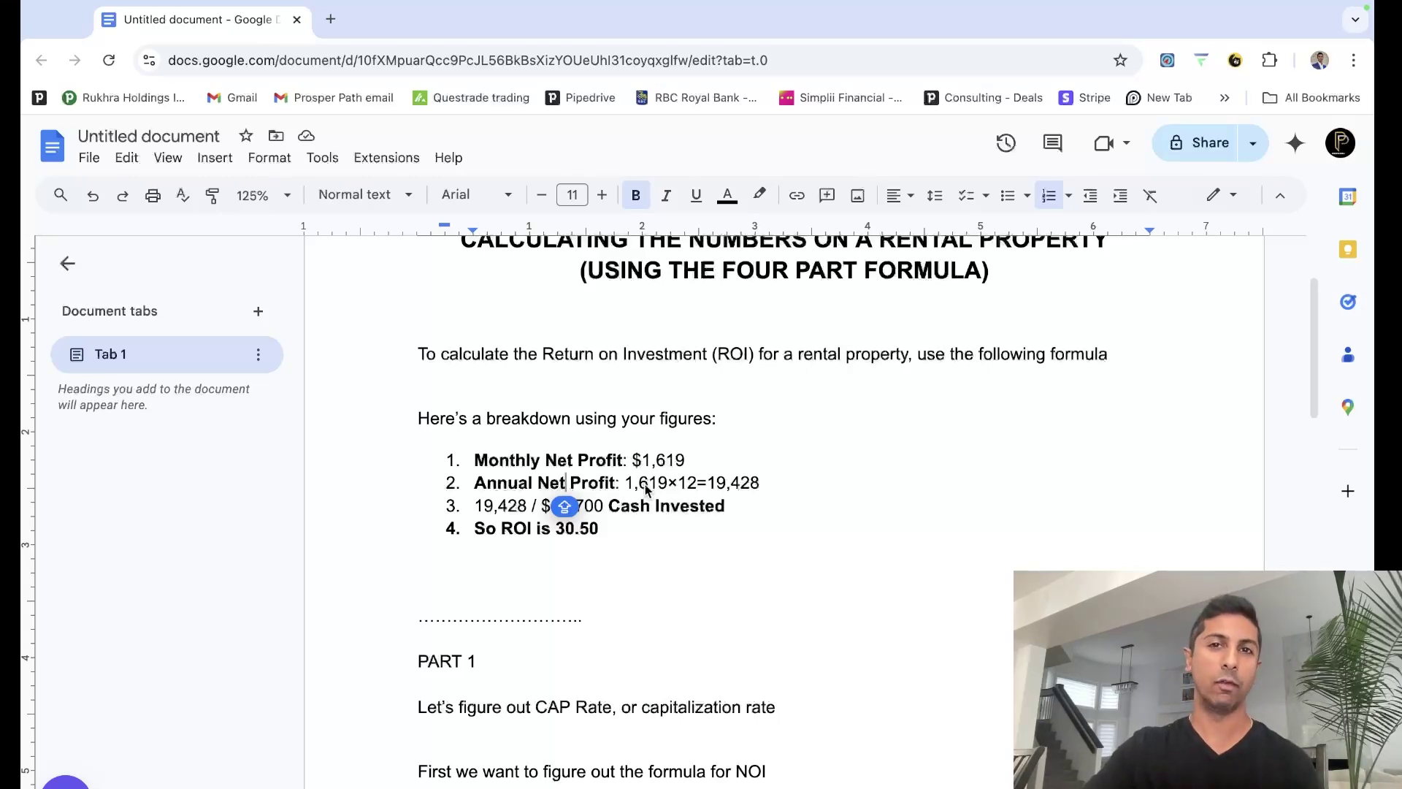
pyautogui.click(731, 484)
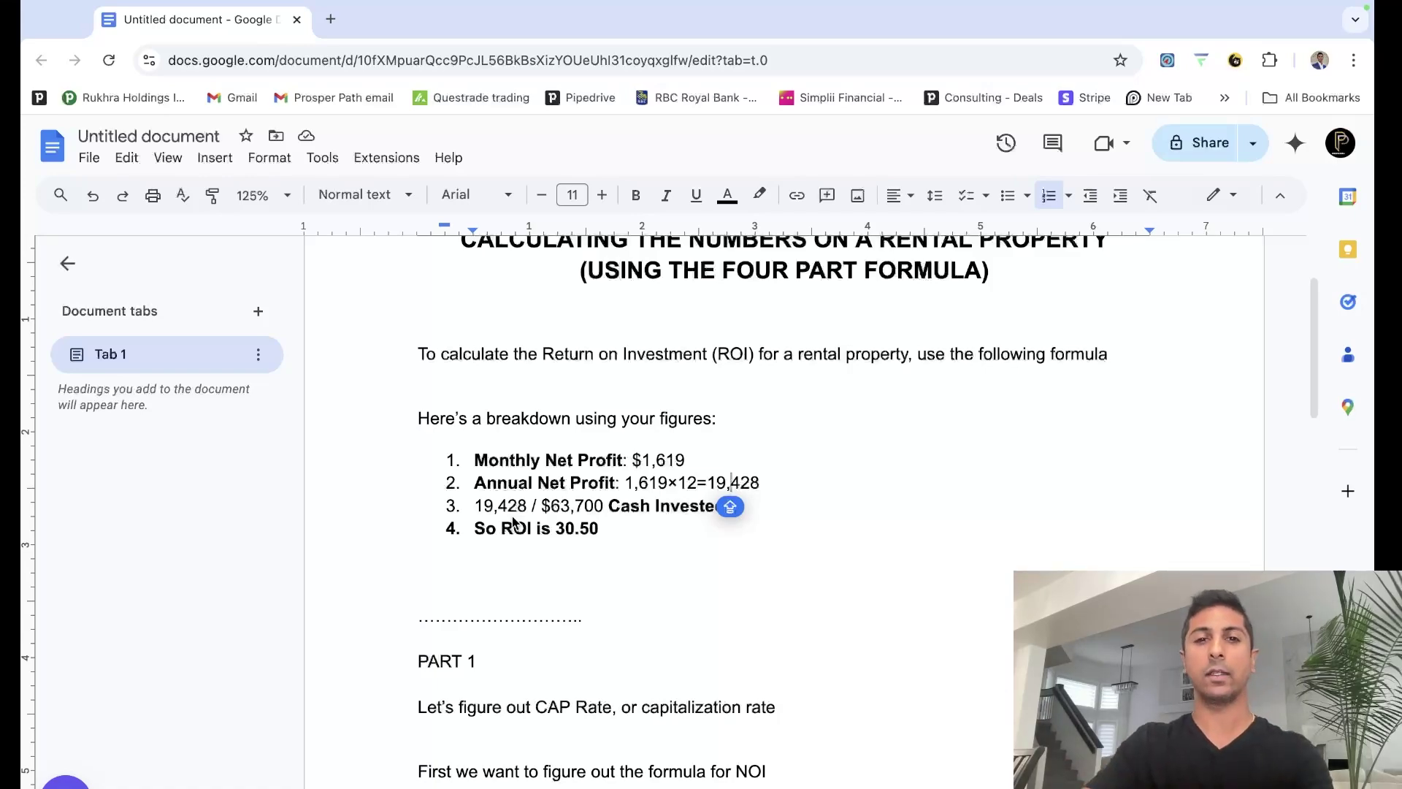
# Switch to the Excel workbook and check the required cash total and its component costs.
pyautogui.hotkey('ctrl', 'Up')
pyautogui.click(861, 91)
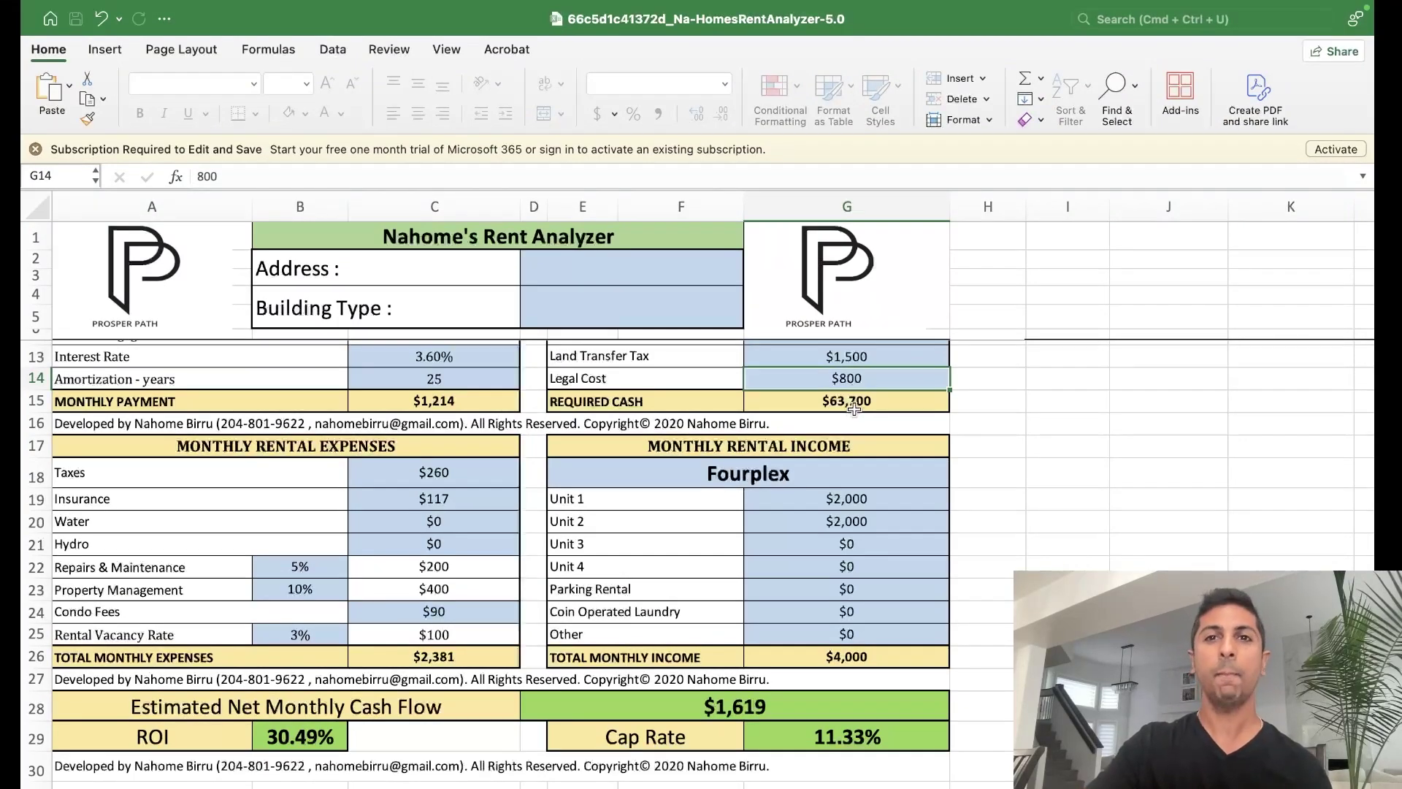
pyautogui.scroll(4, 854, 409)
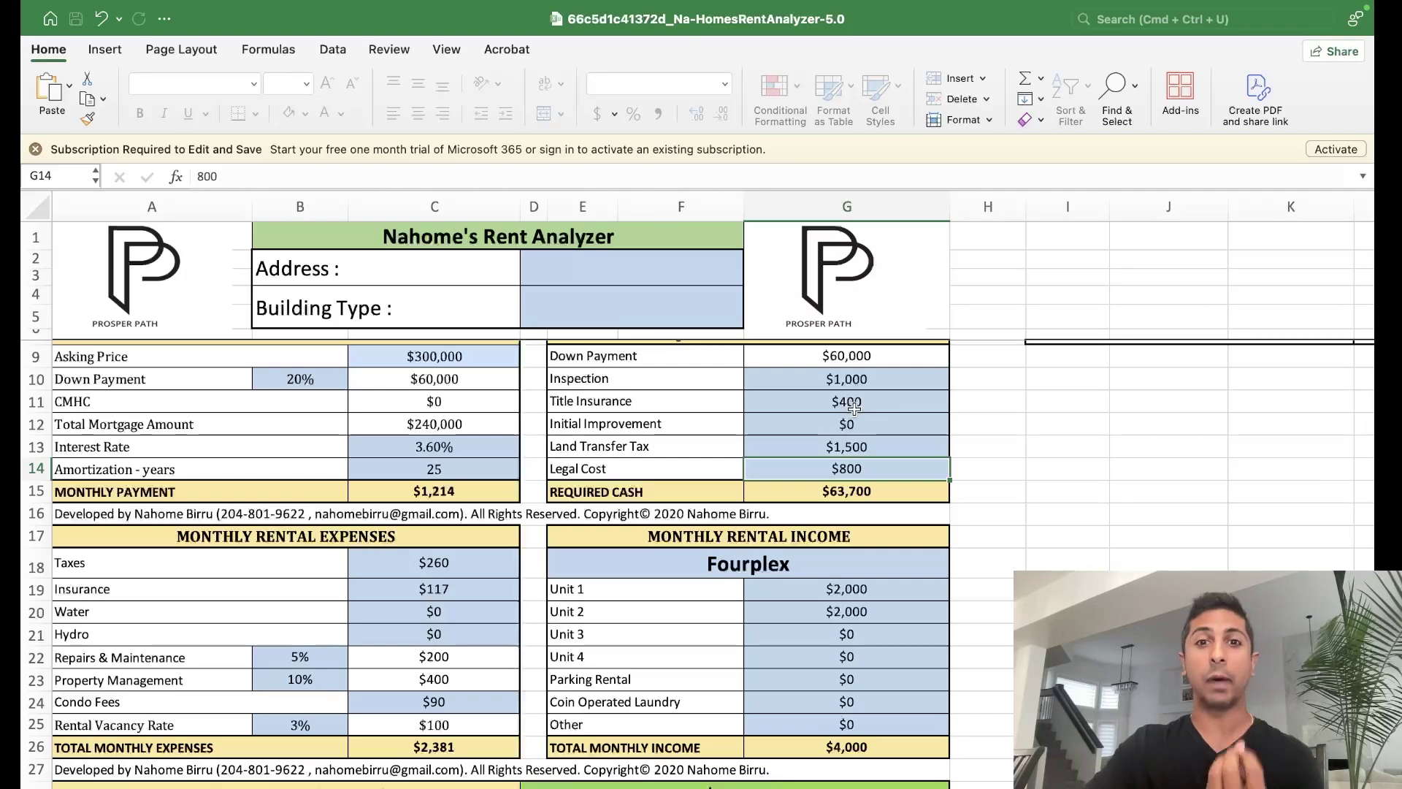
# Switch to the Google Docs document and add a percent sign after the 30.50 ROI figure.
pyautogui.hotkey('ctrl', 'Up')
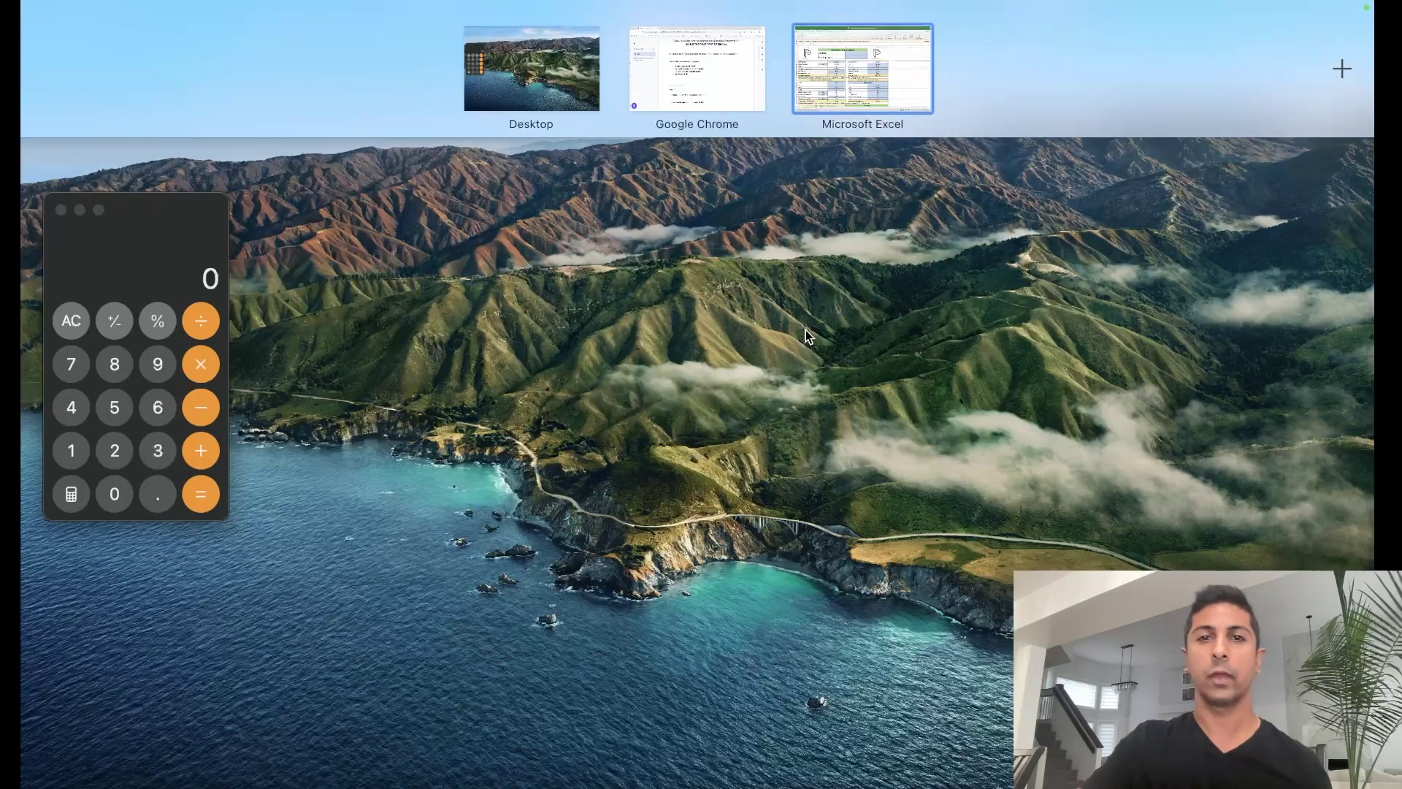
pyautogui.click(742, 64)
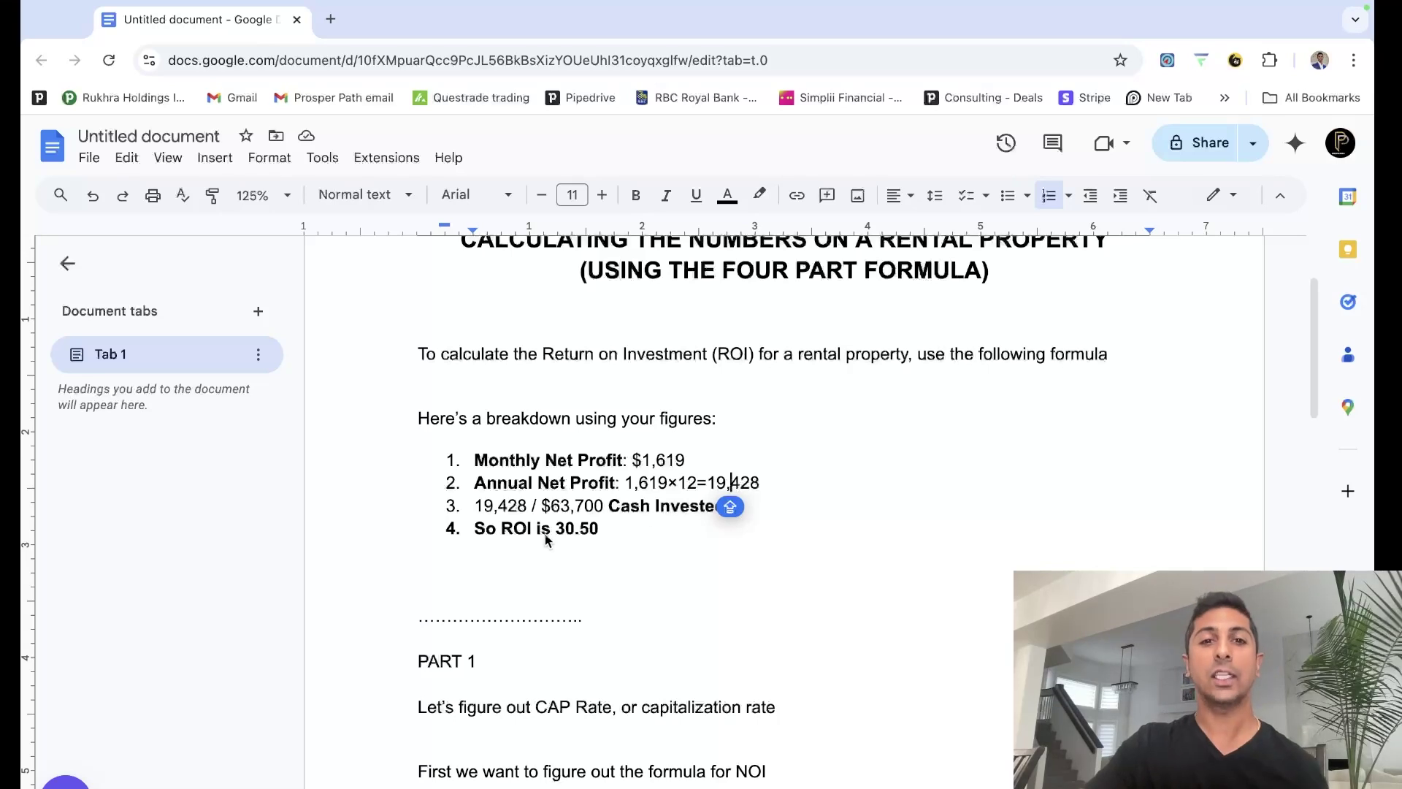
pyautogui.click(599, 531)
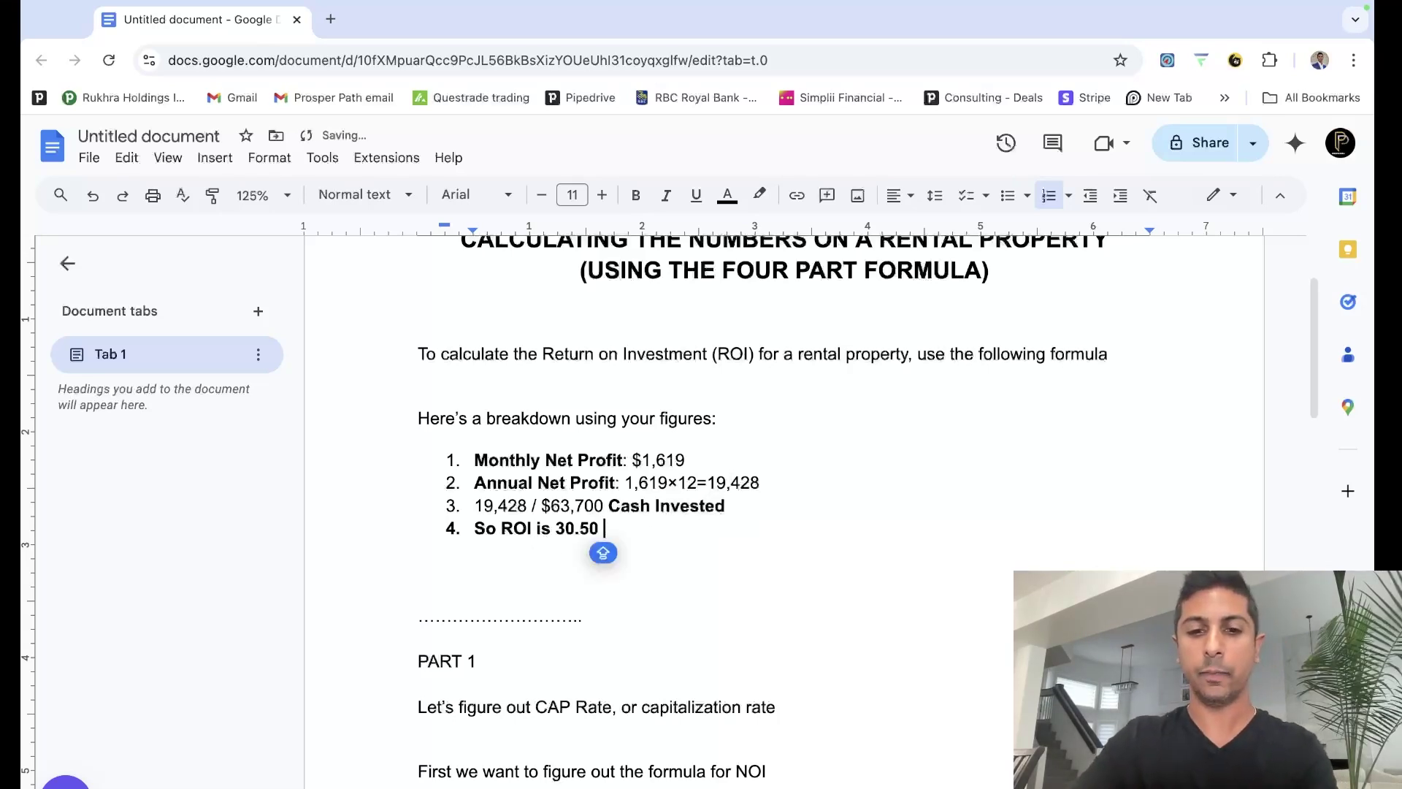
pyautogui.write('%')
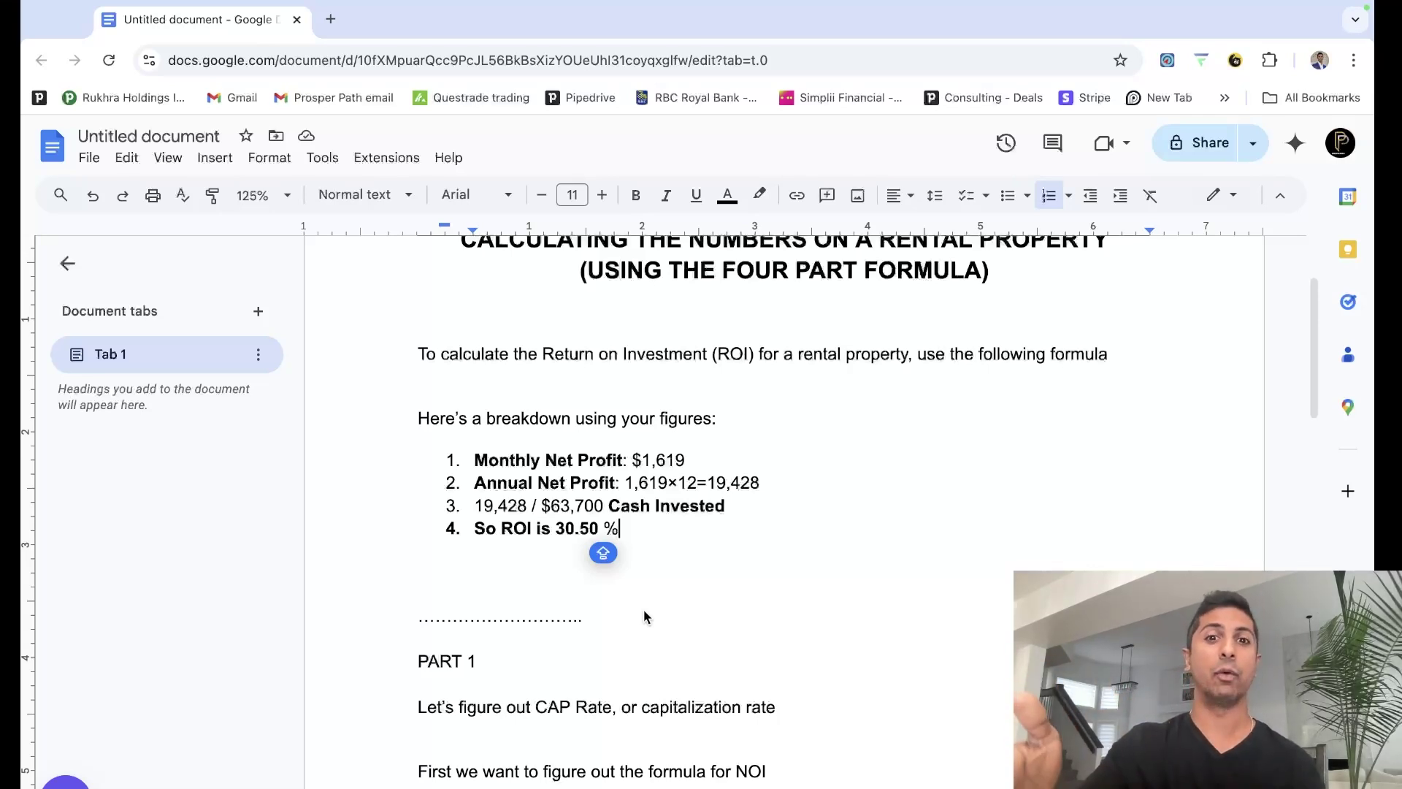
# Switch to the Excel workbook and review the estimated net monthly cash flow and ROI results.
pyautogui.hotkey('ctrl', 'Up')
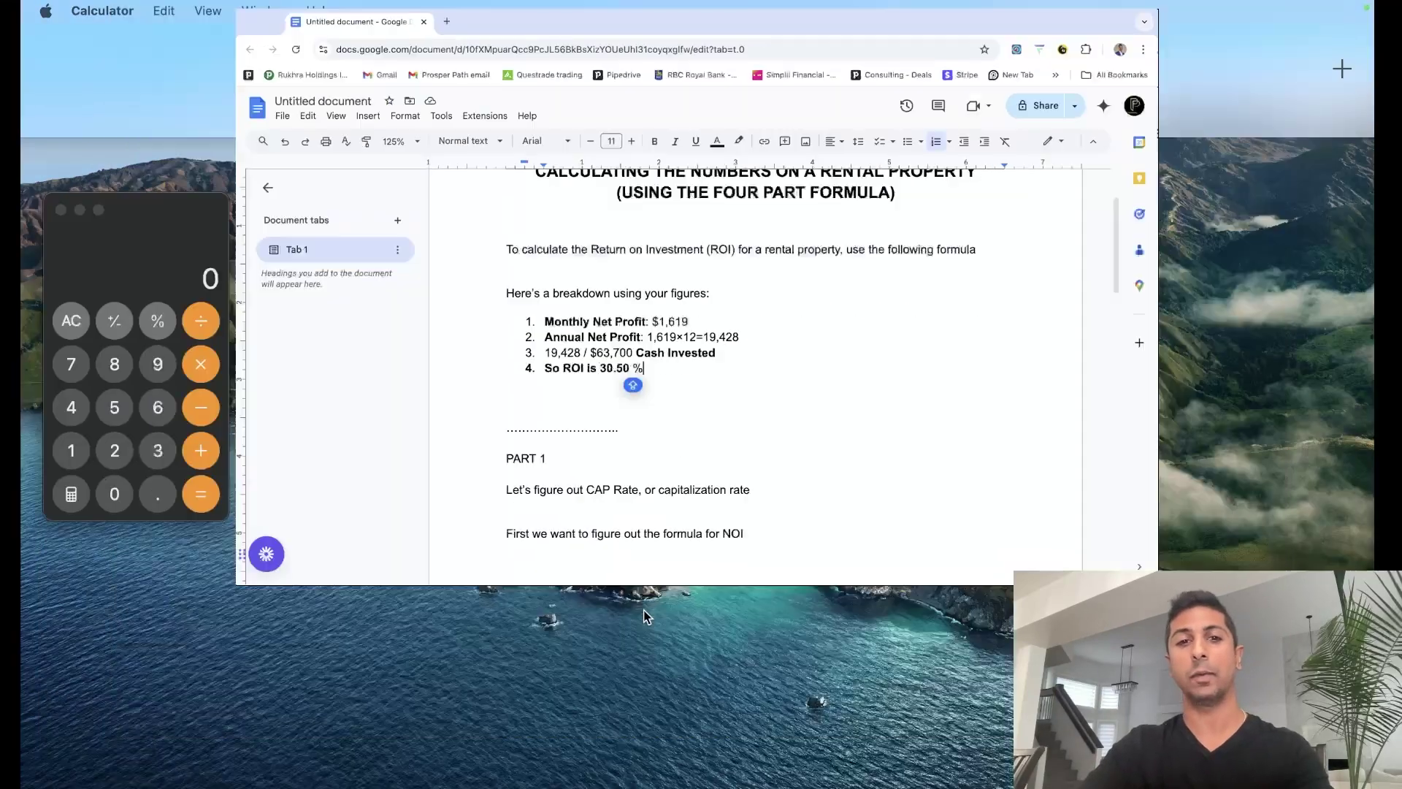
pyautogui.click(845, 41)
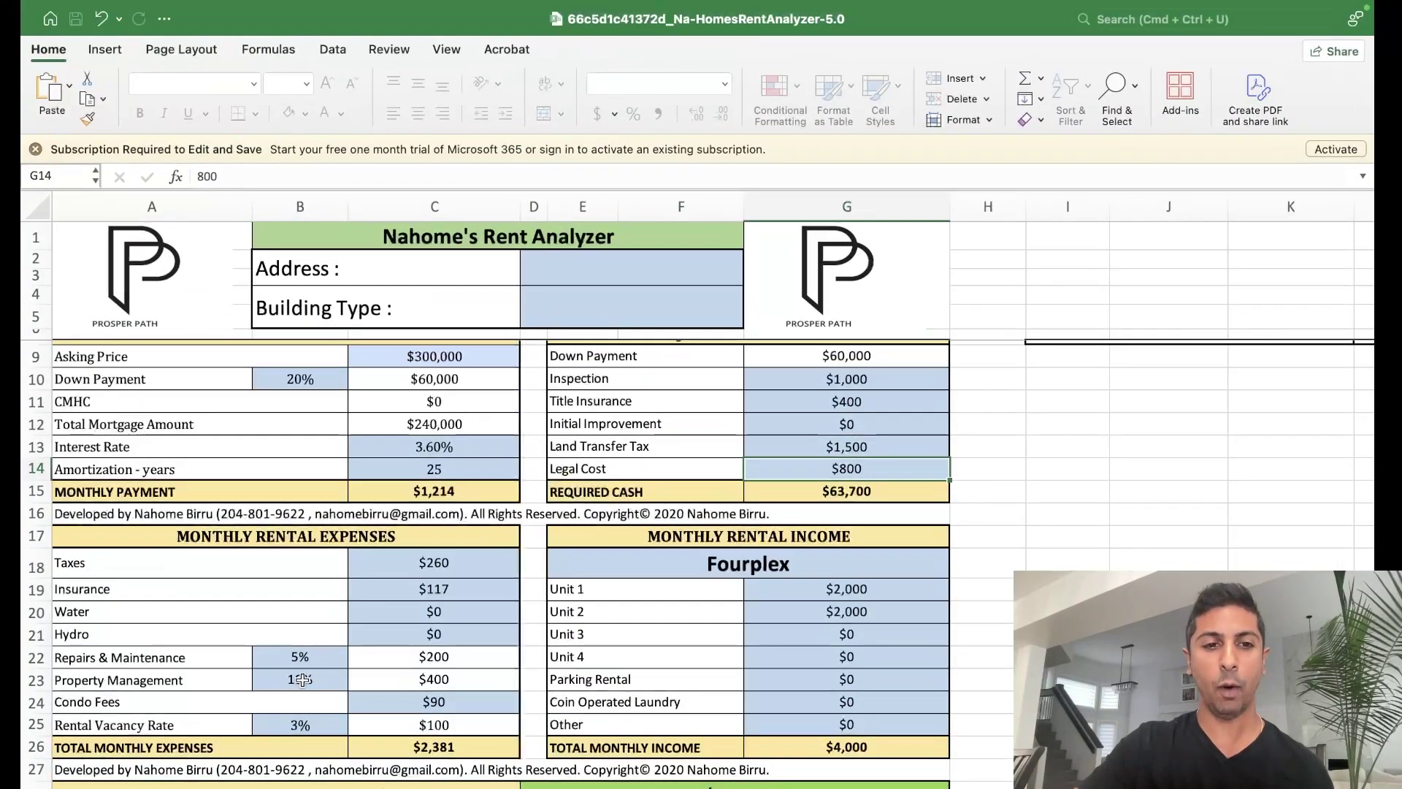
pyautogui.scroll(-4, 420, 656)
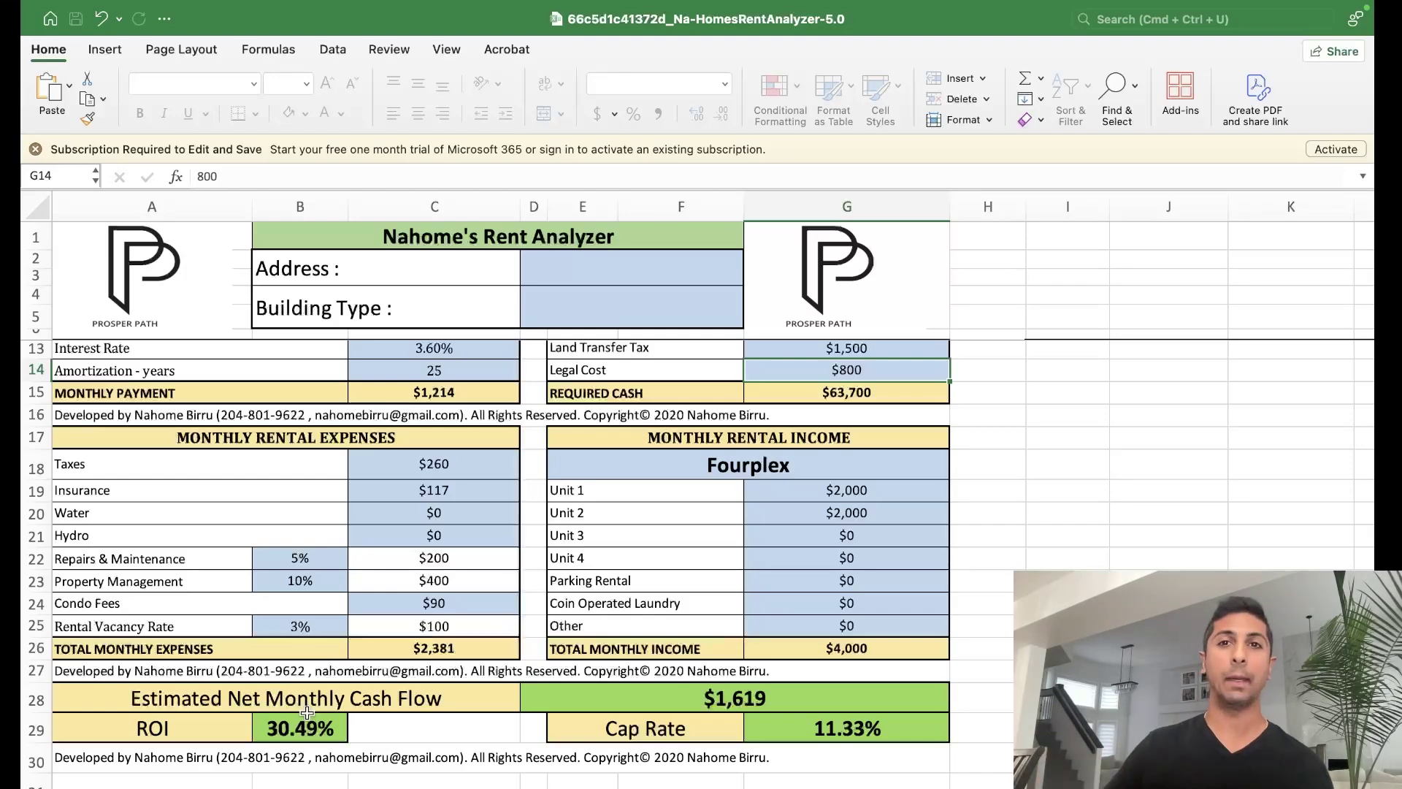
pyautogui.hotkey('ctrl', 'Up')
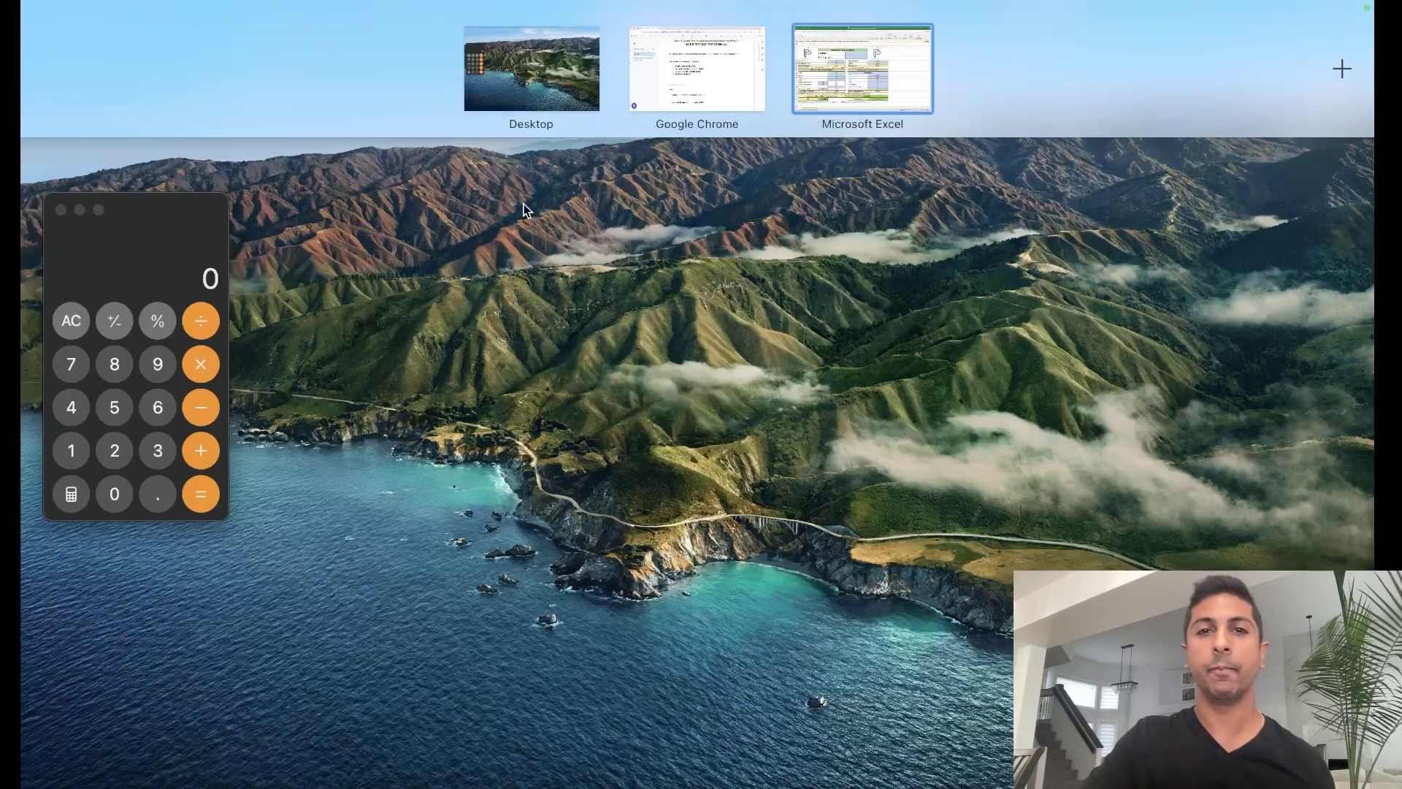
pyautogui.click(848, 105)
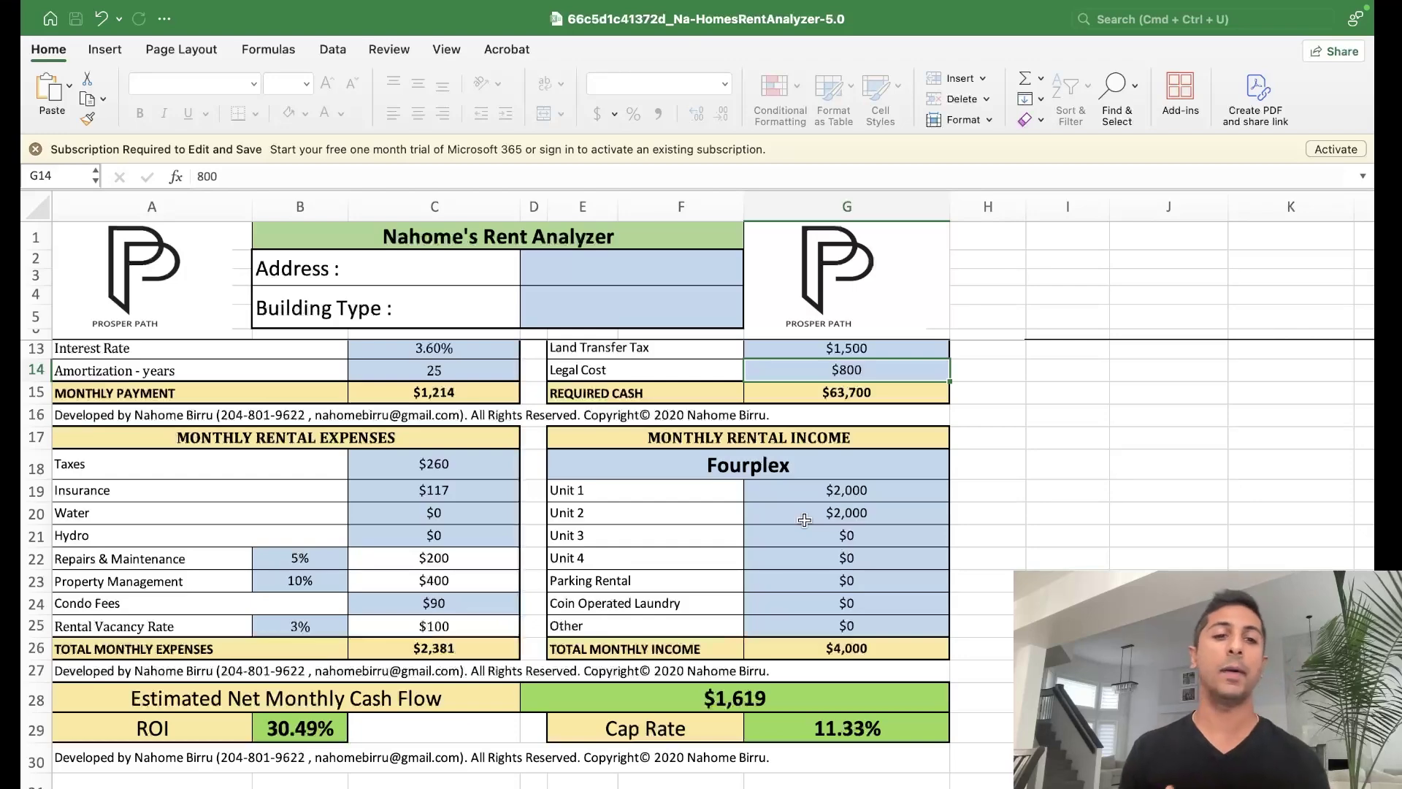
# Switch to the Google Docs document and review the net operating income formula in the PART 1 cap rate section.
pyautogui.hotkey('ctrl', 'Up')
pyautogui.click(731, 95)
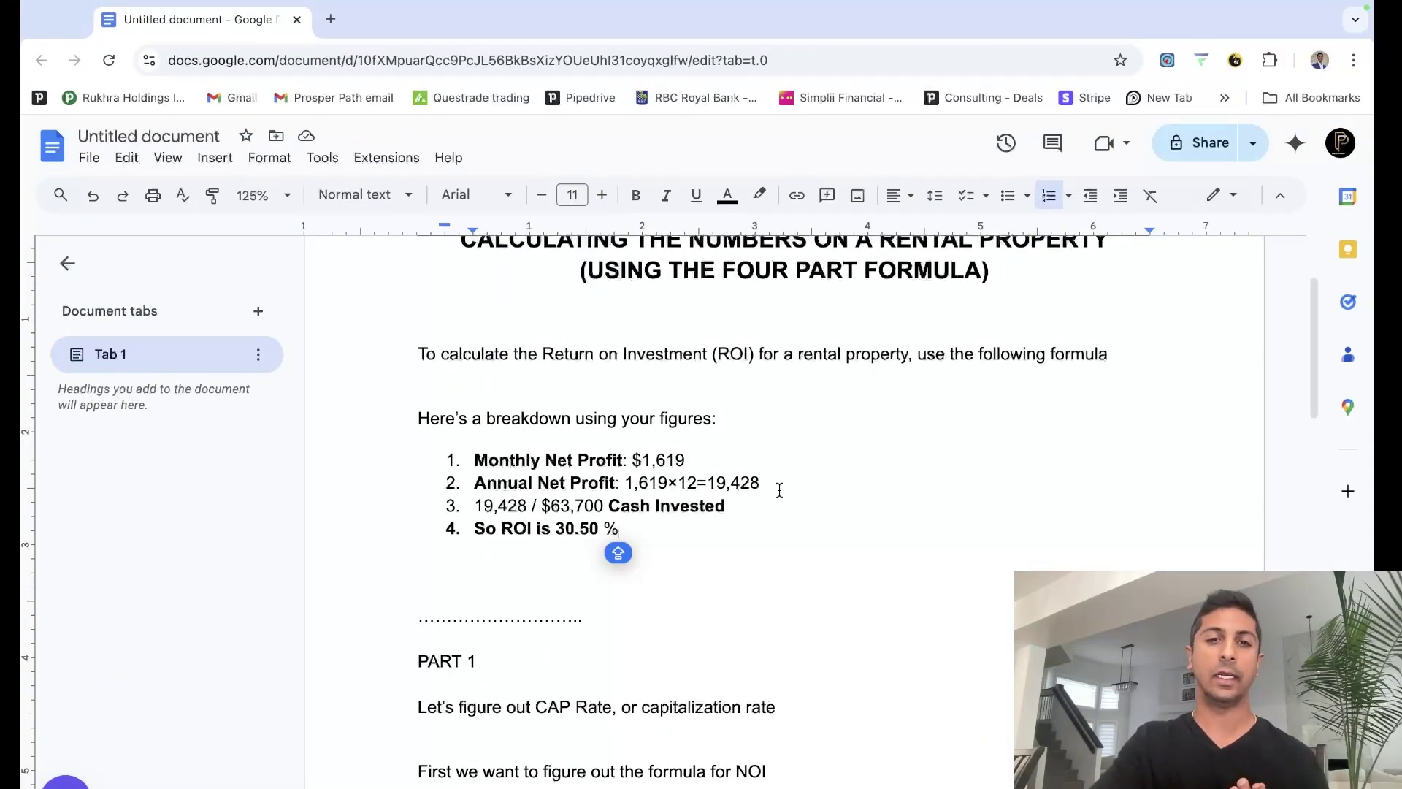
pyautogui.scroll(-5, 779, 490)
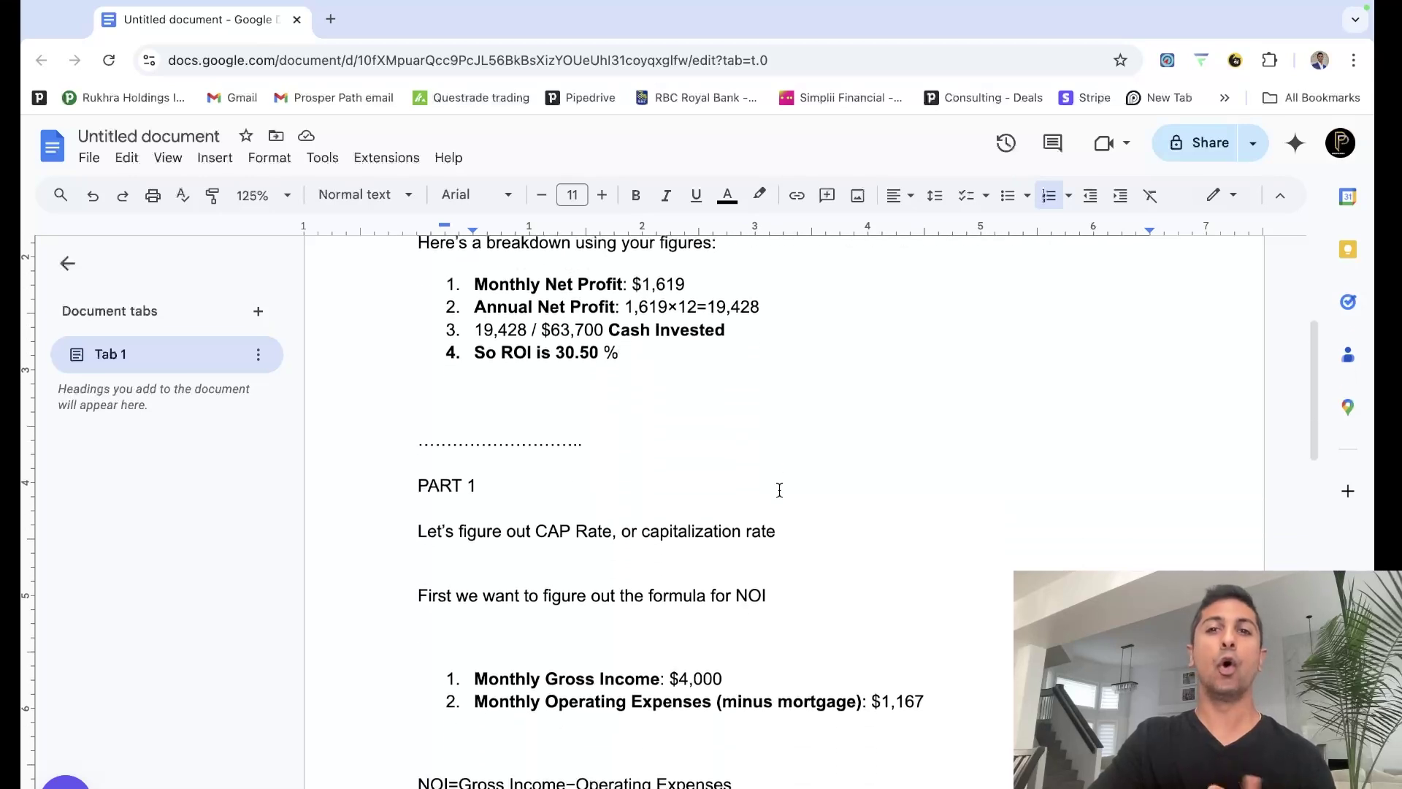
pyautogui.scroll(-4, 779, 490)
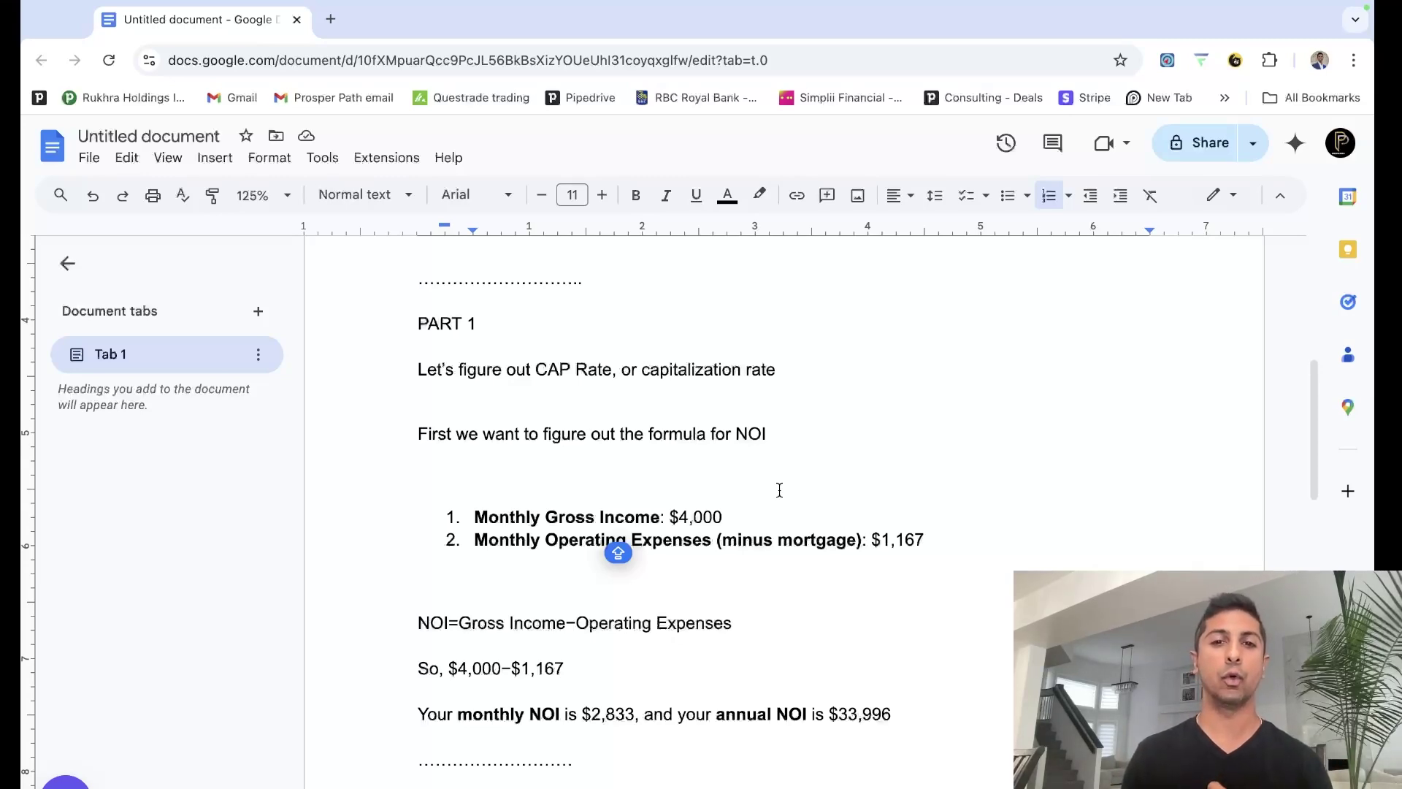
# Check the monthly rental income in the Excel workbook and return to the Google Docs document's Monthly Operating Expenses (minus mortgage) line.
pyautogui.hotkey('ctrl', 'Up')
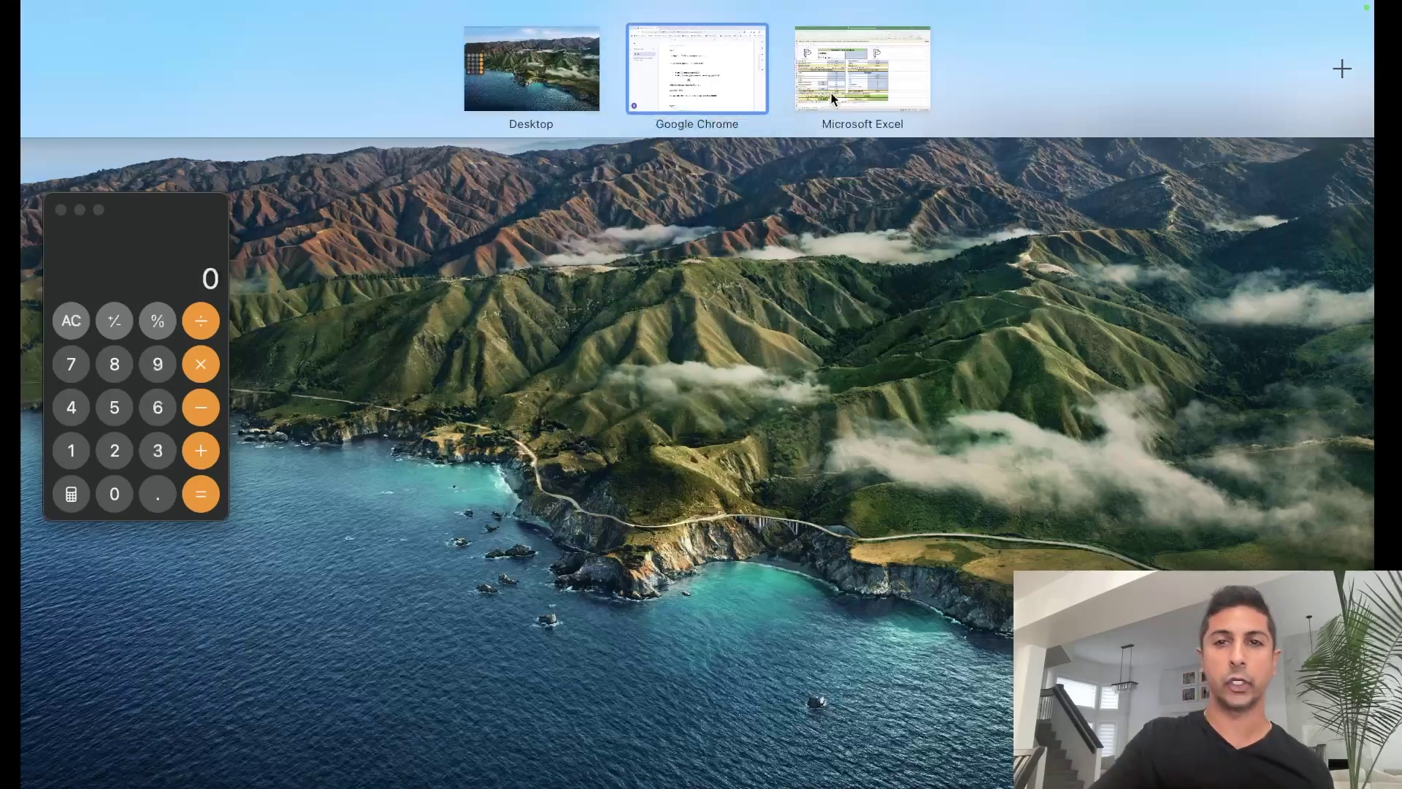
pyautogui.click(831, 94)
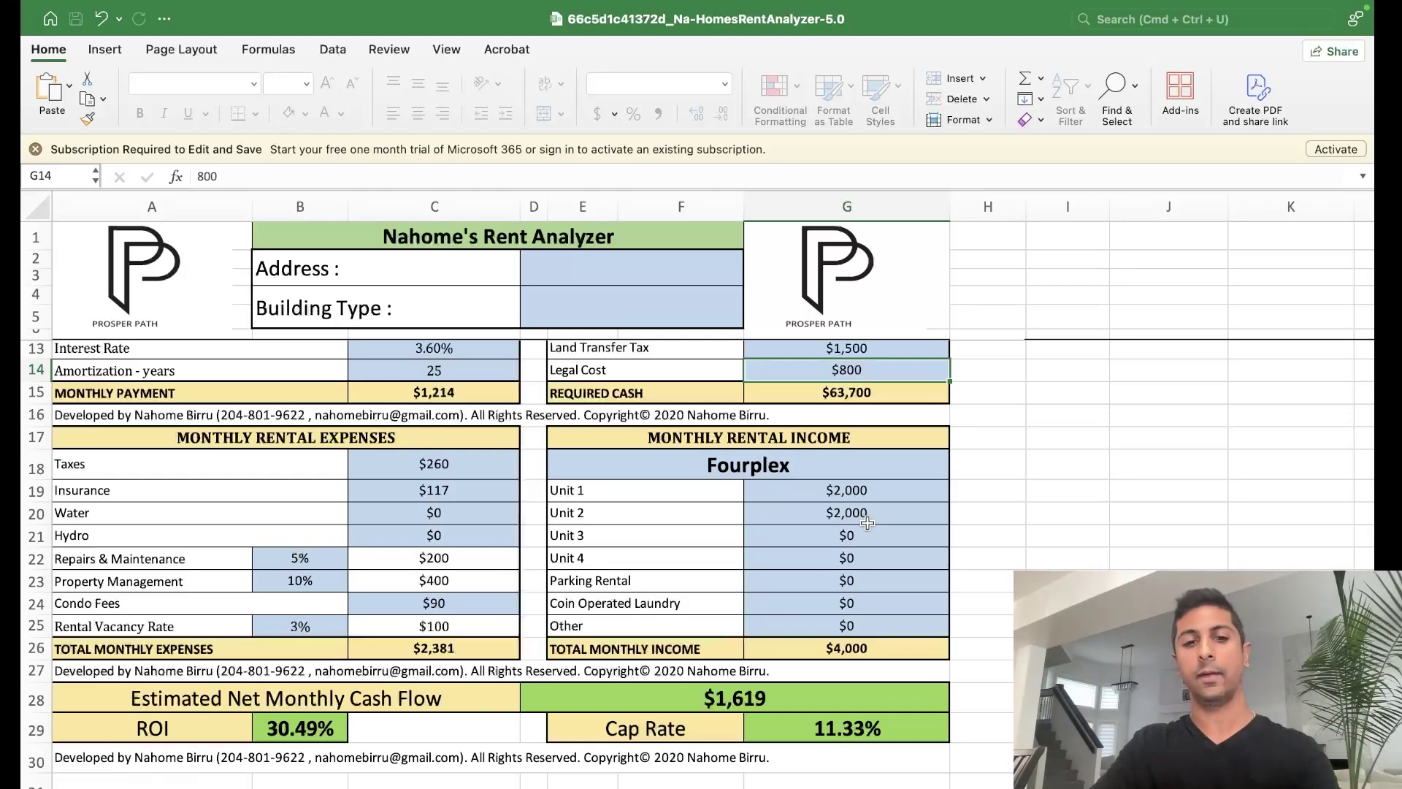
pyautogui.hotkey('ctrl', 'Up')
pyautogui.click(747, 34)
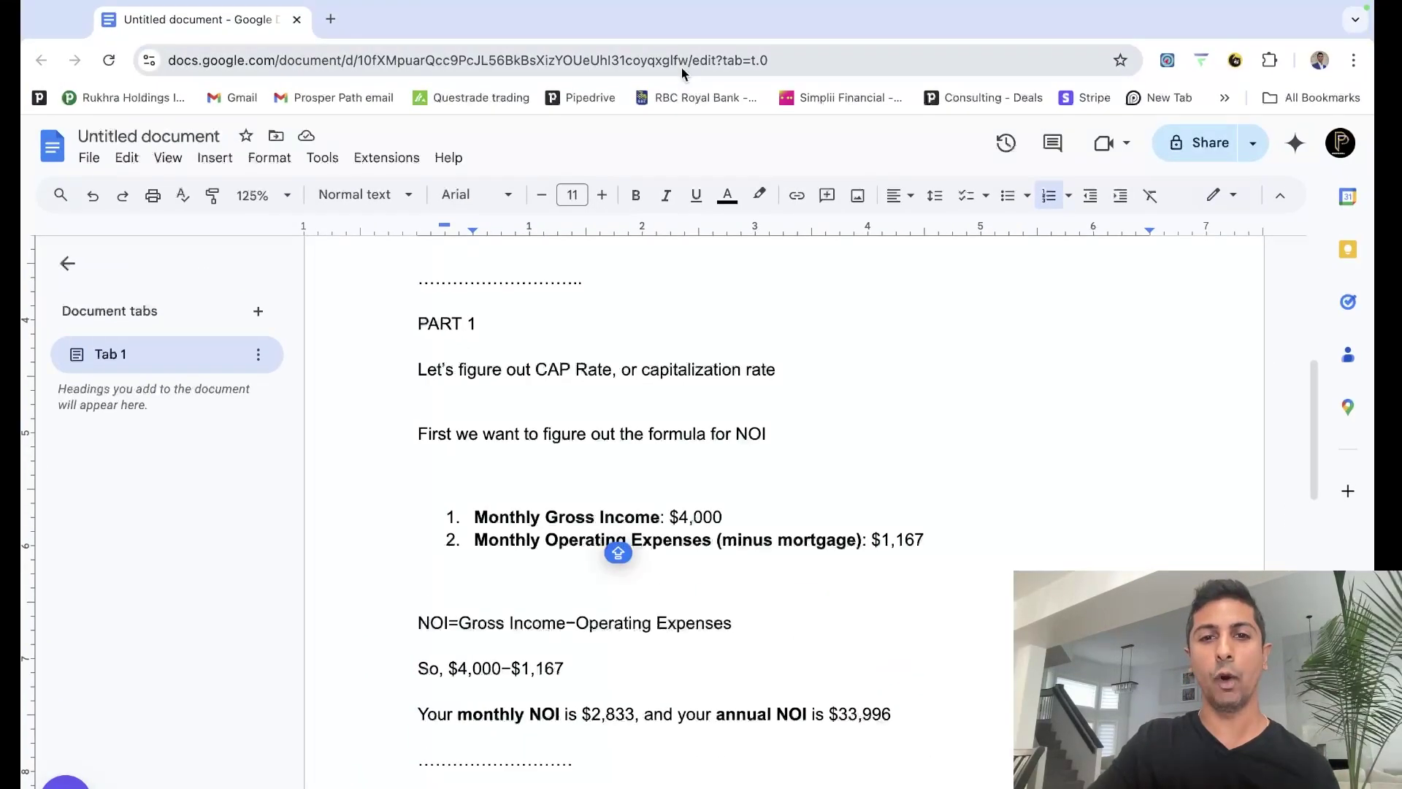
pyautogui.click(686, 540)
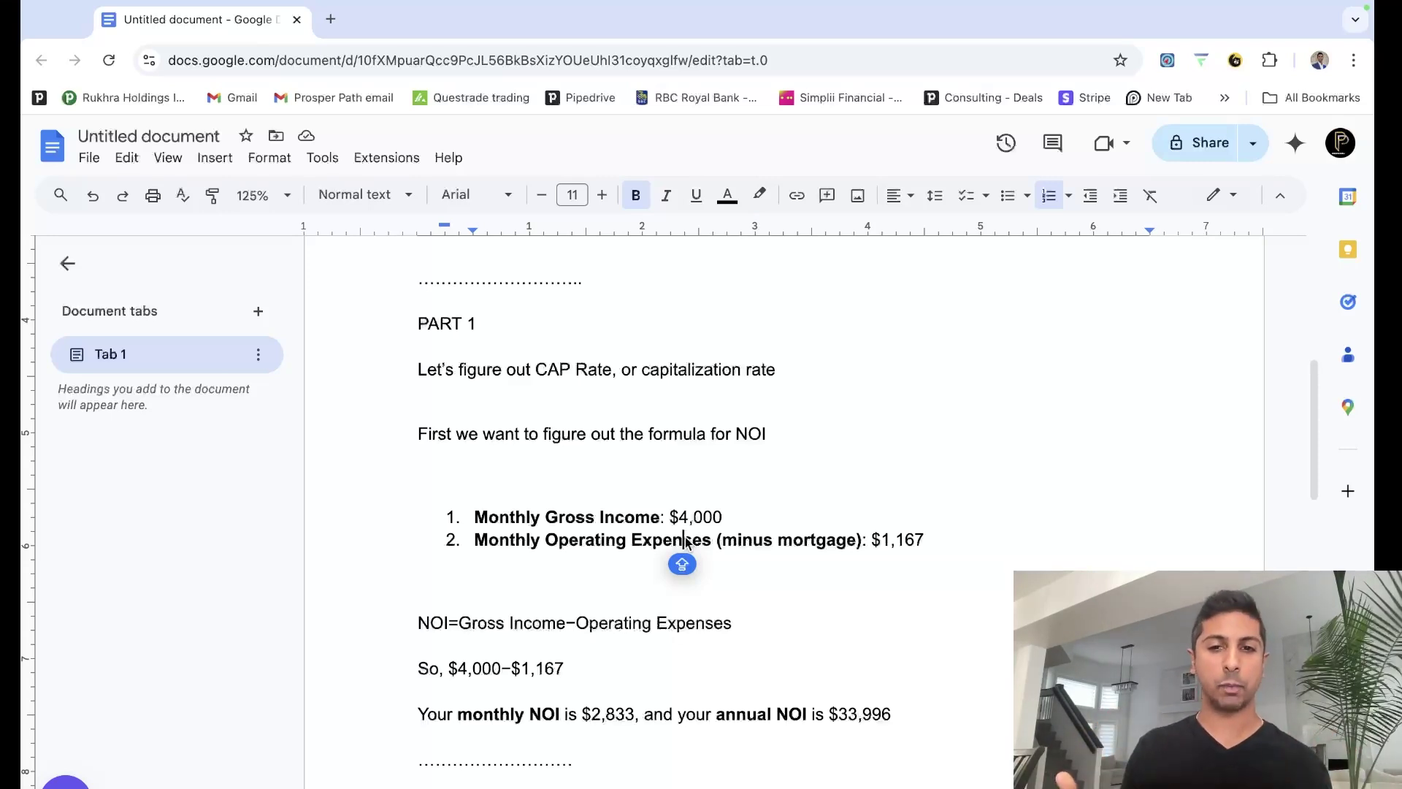
pyautogui.click(789, 544)
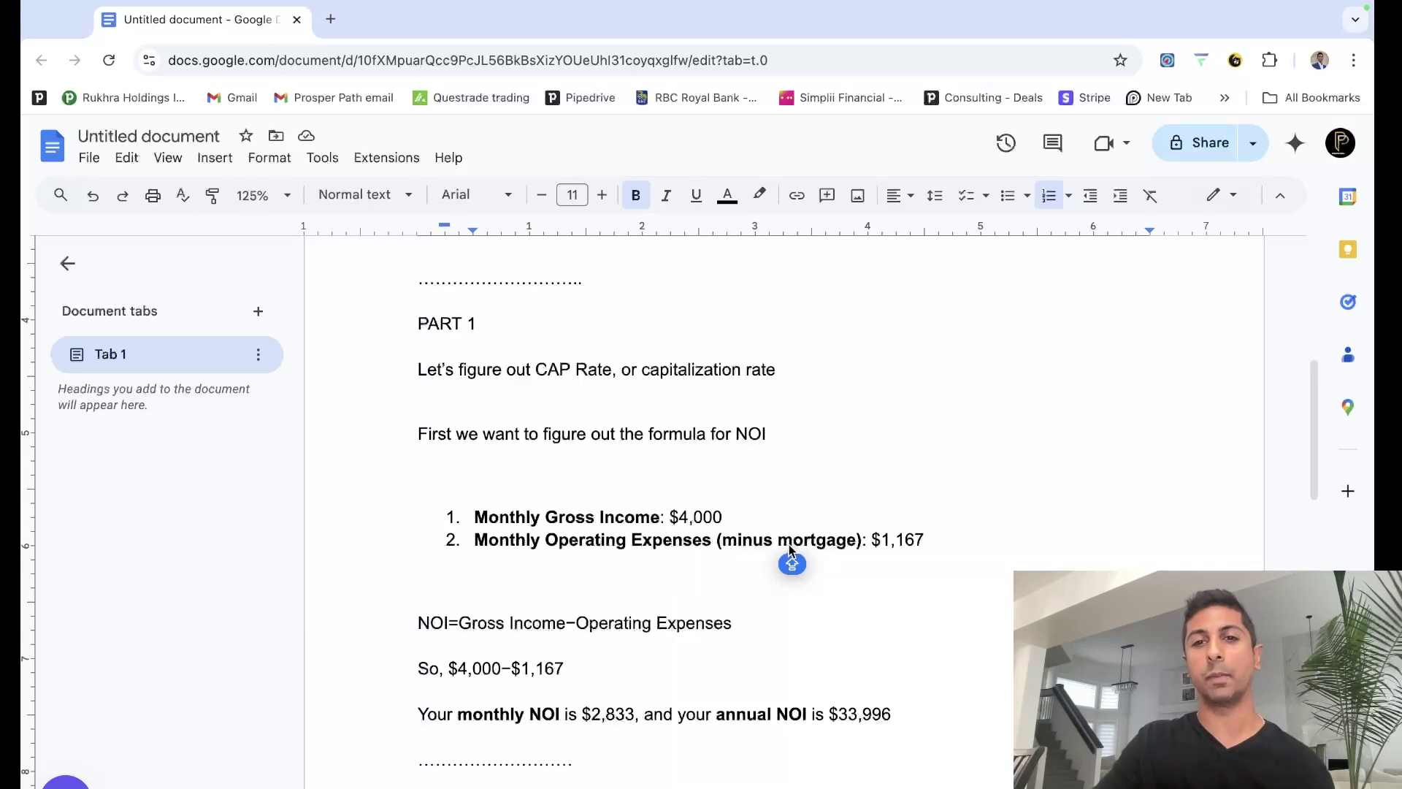
# Switch to the Excel workbook and examine the taxes, insurance and other monthly rental expenses.
pyautogui.hotkey('ctrl', 'Up')
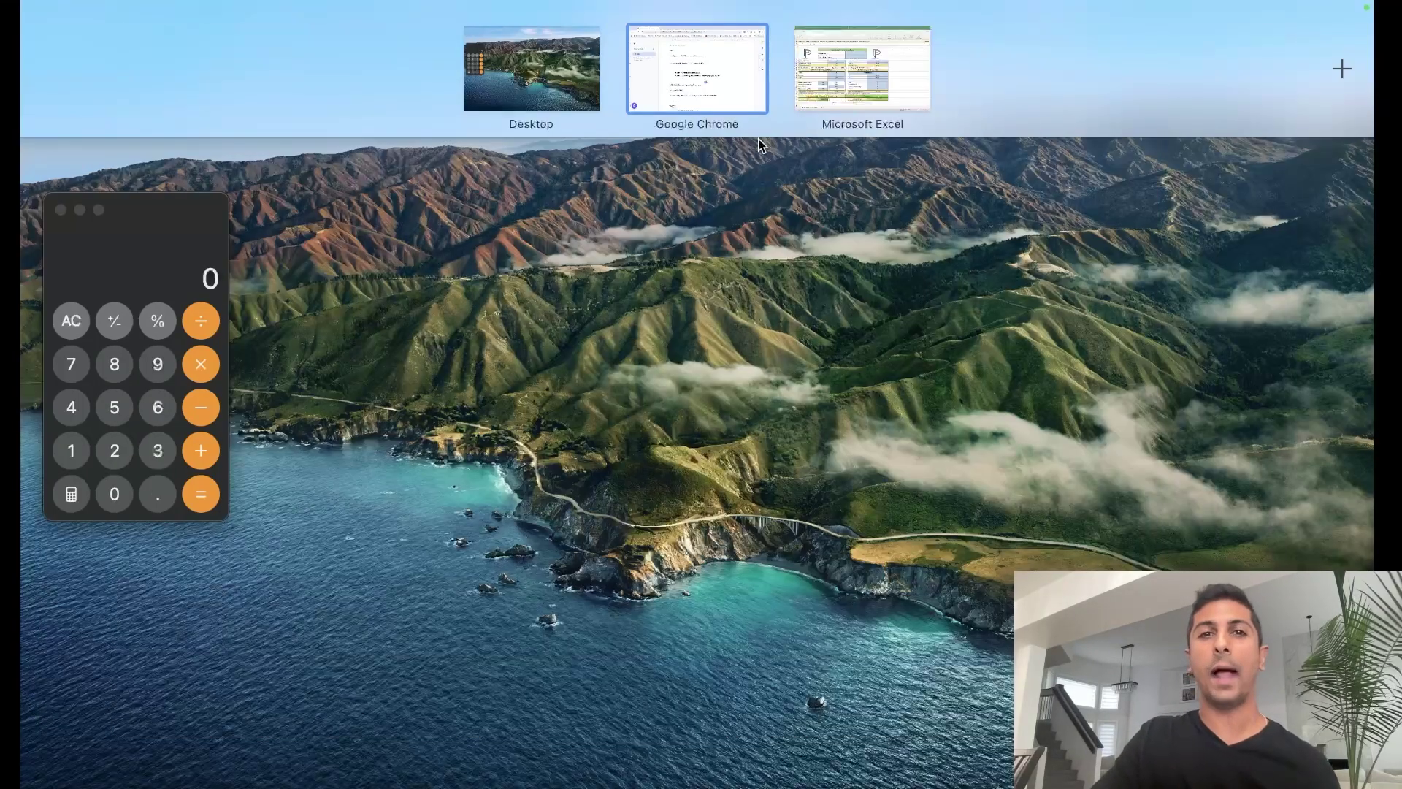
pyautogui.click(874, 70)
pyautogui.click(436, 469)
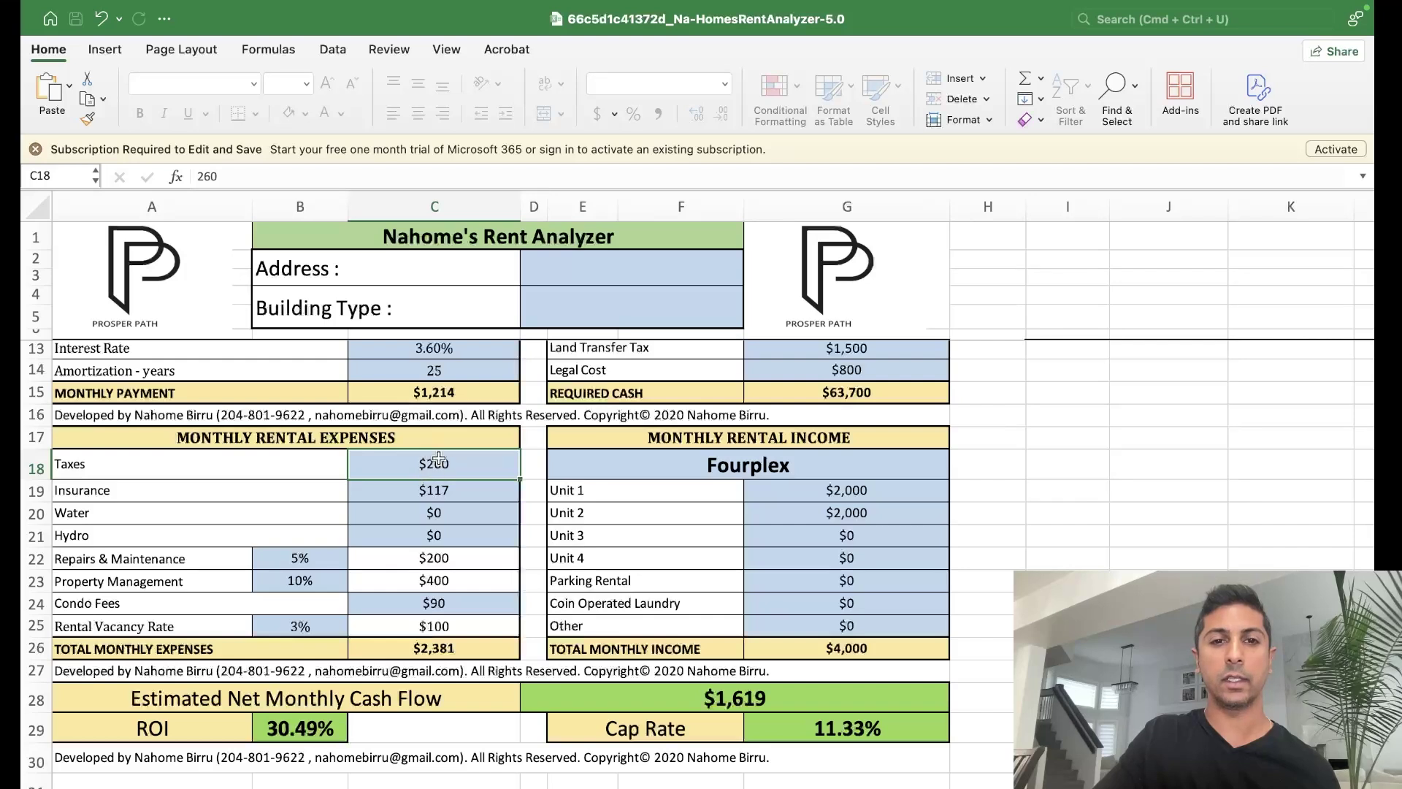
pyautogui.click(470, 497)
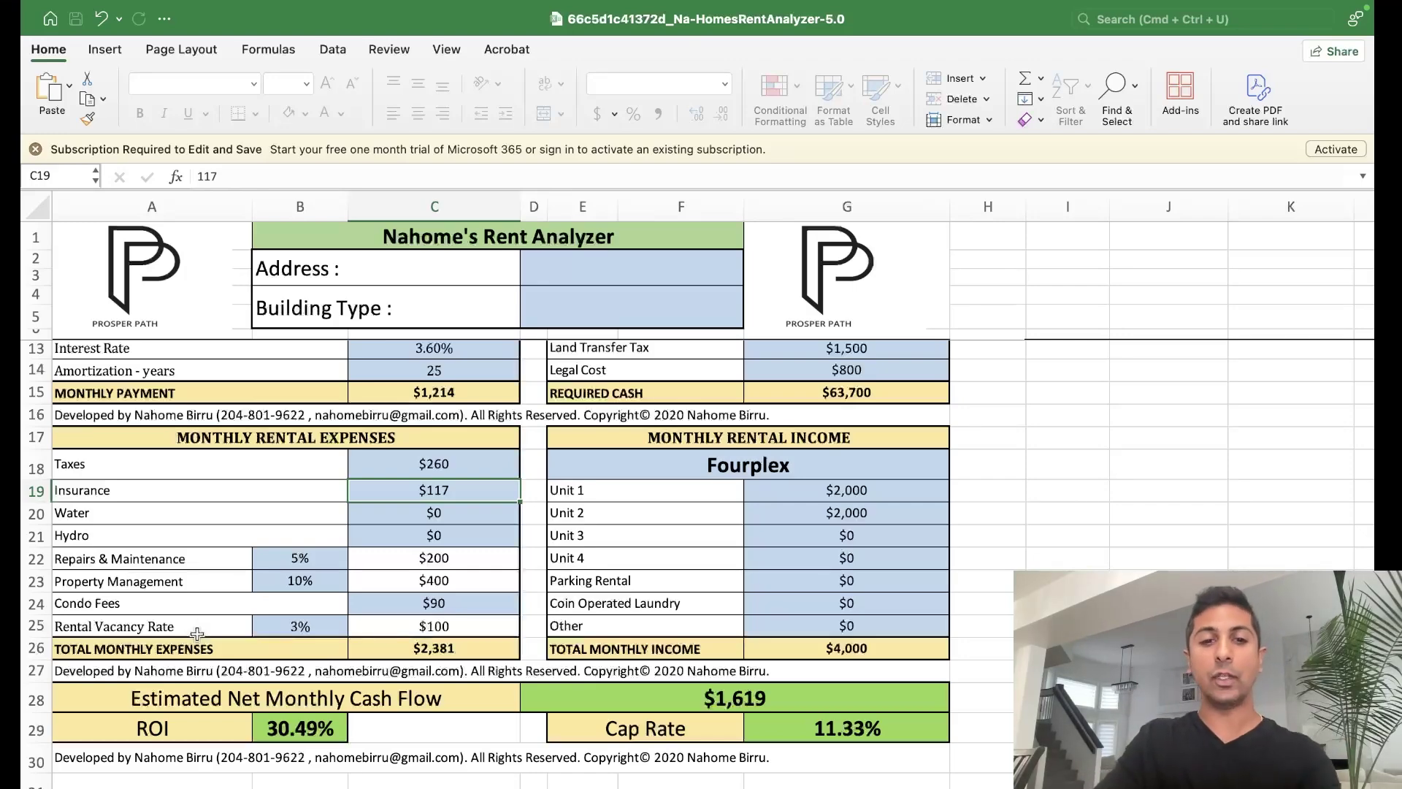
# Switch to the Google Docs document and review the gross income minus operating expenses calculation and the cap rate formula below it.
pyautogui.hotkey('ctrl', 'Up')
pyautogui.click(731, 73)
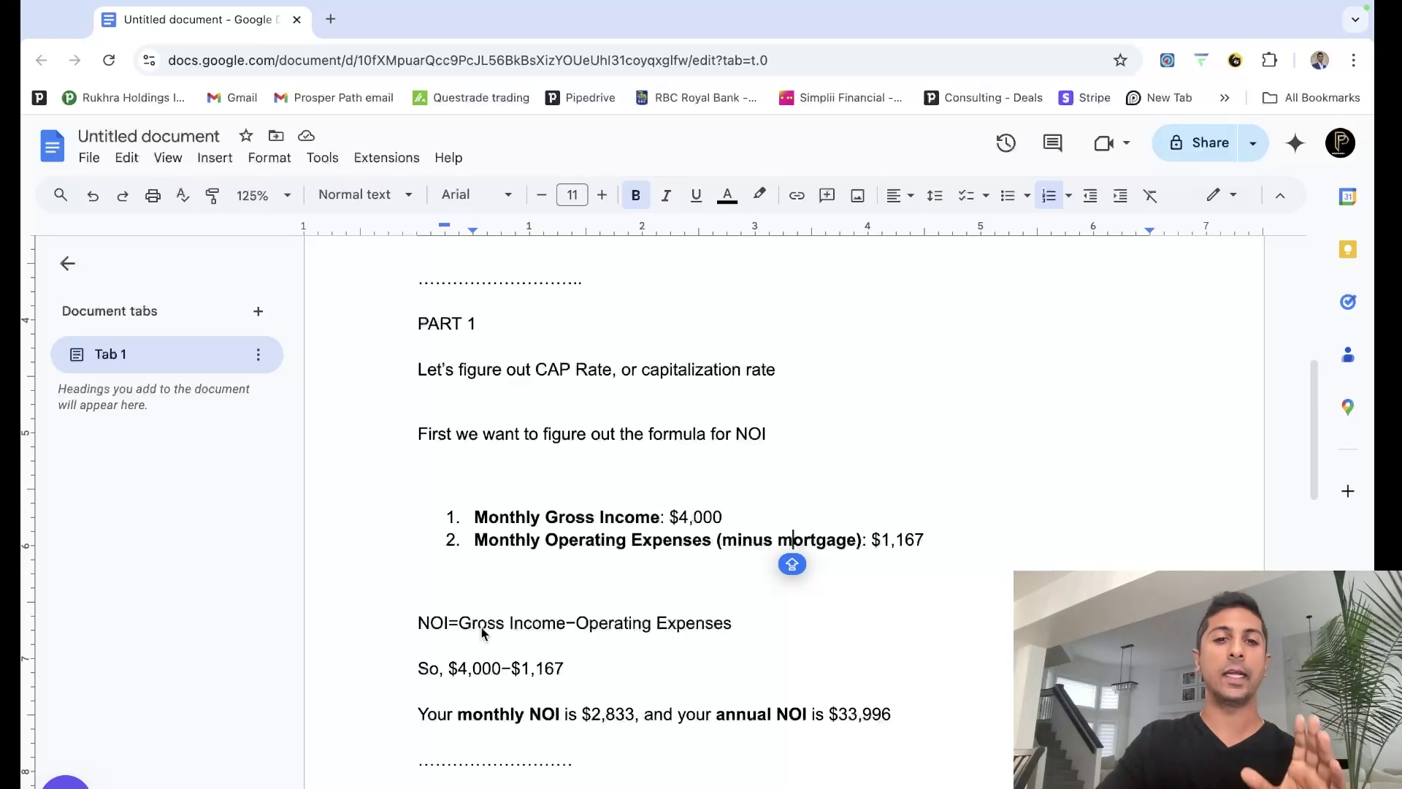
pyautogui.click(476, 671)
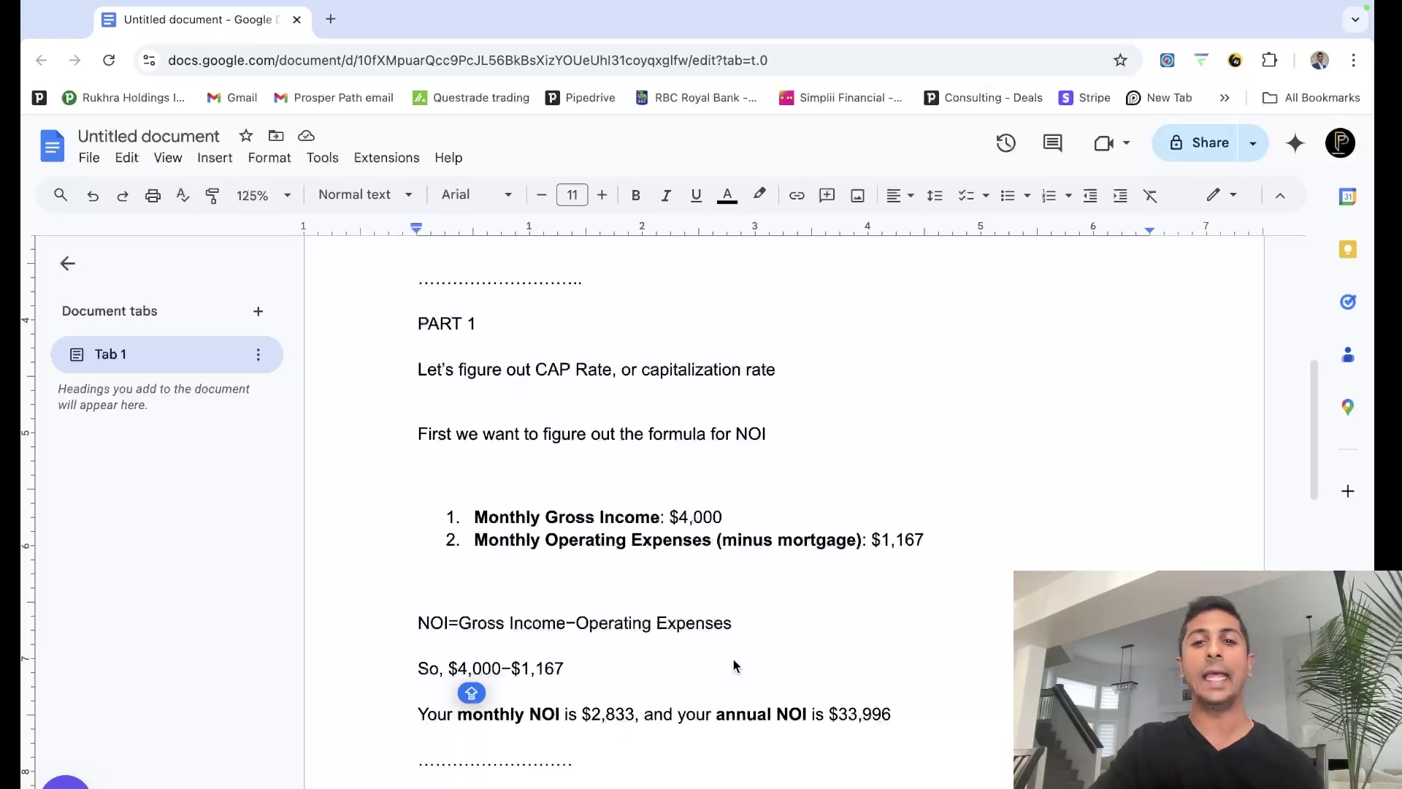
pyautogui.scroll(-2, 734, 664)
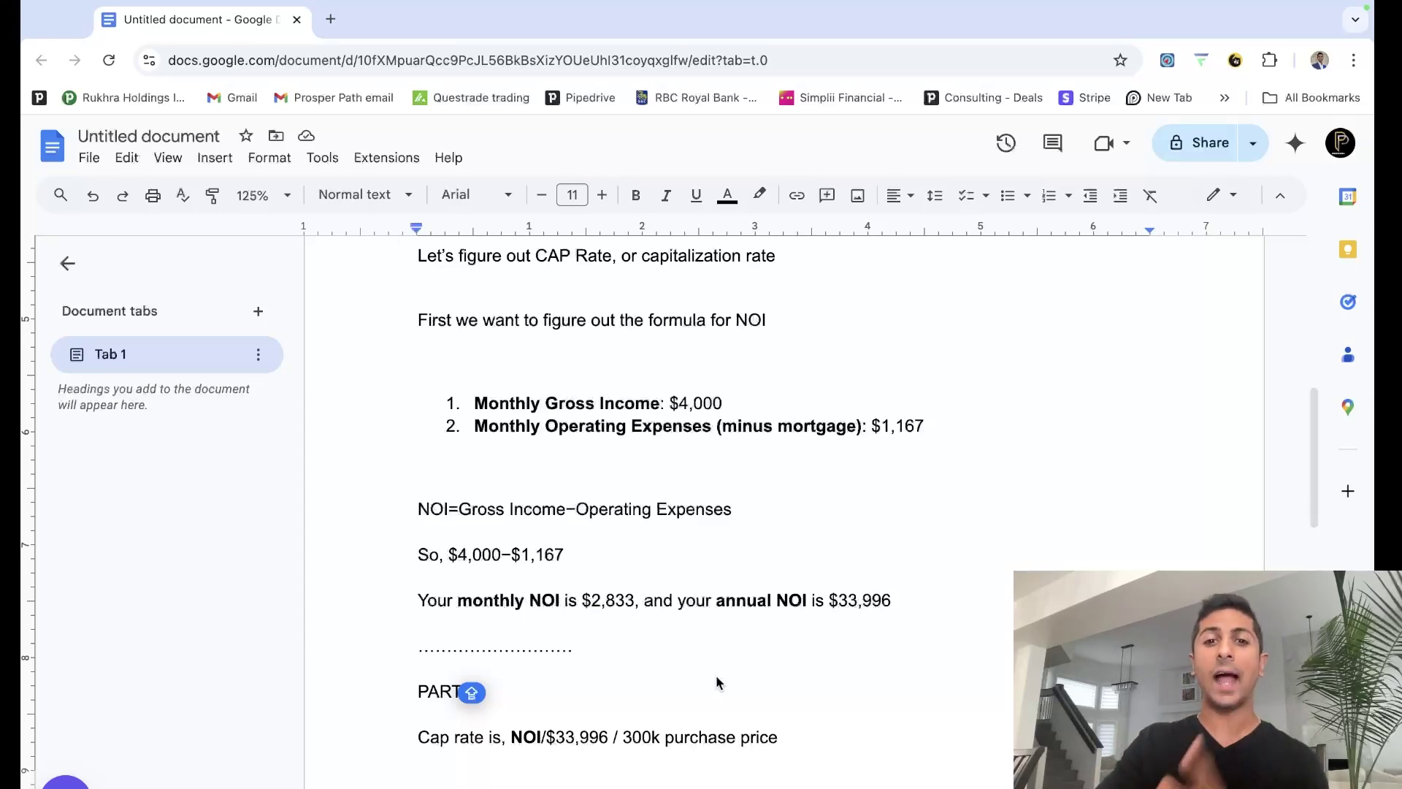
# Look over the rent analyzer results in Excel and return to the Google Docs document's cap rate formula.
pyautogui.hotkey('ctrl', 'Up')
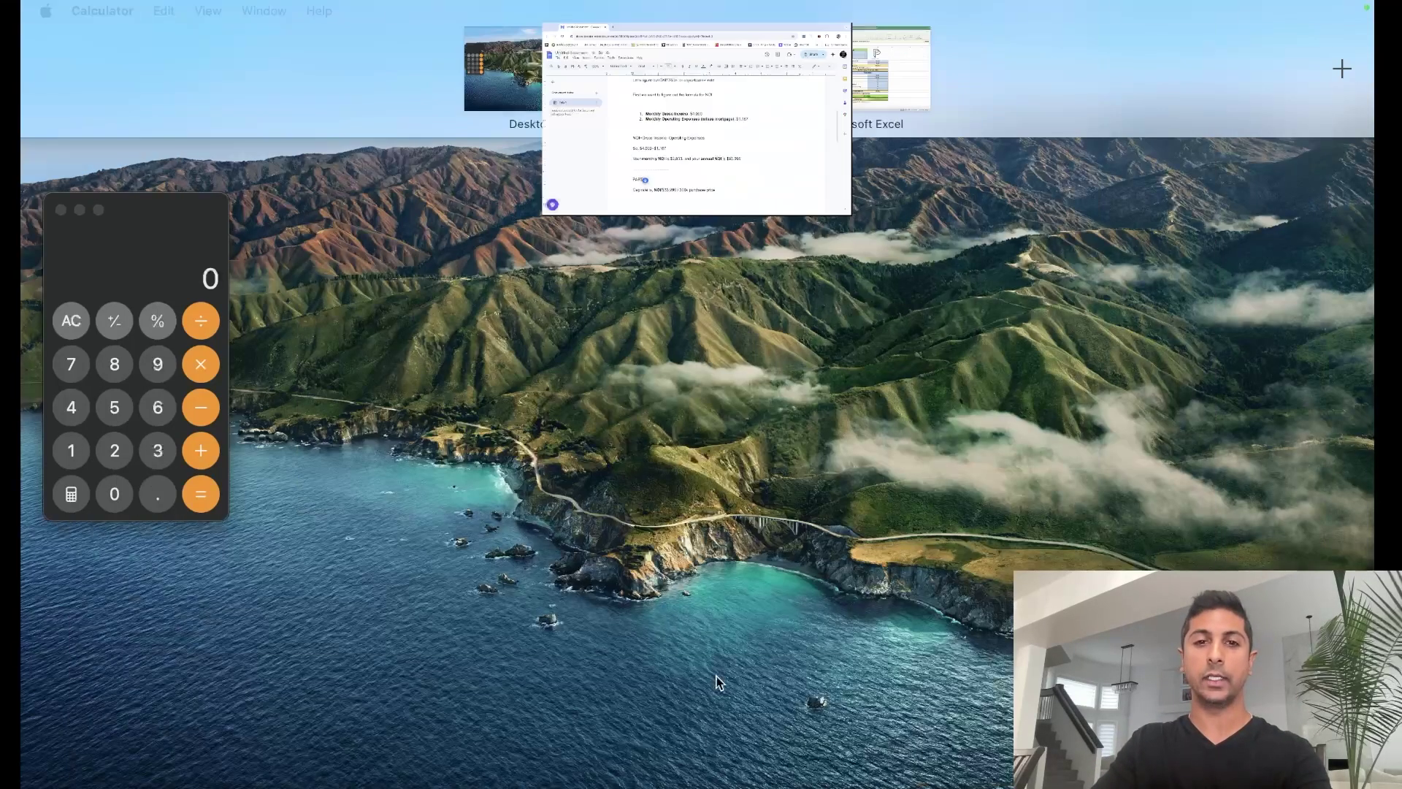
pyautogui.click(835, 113)
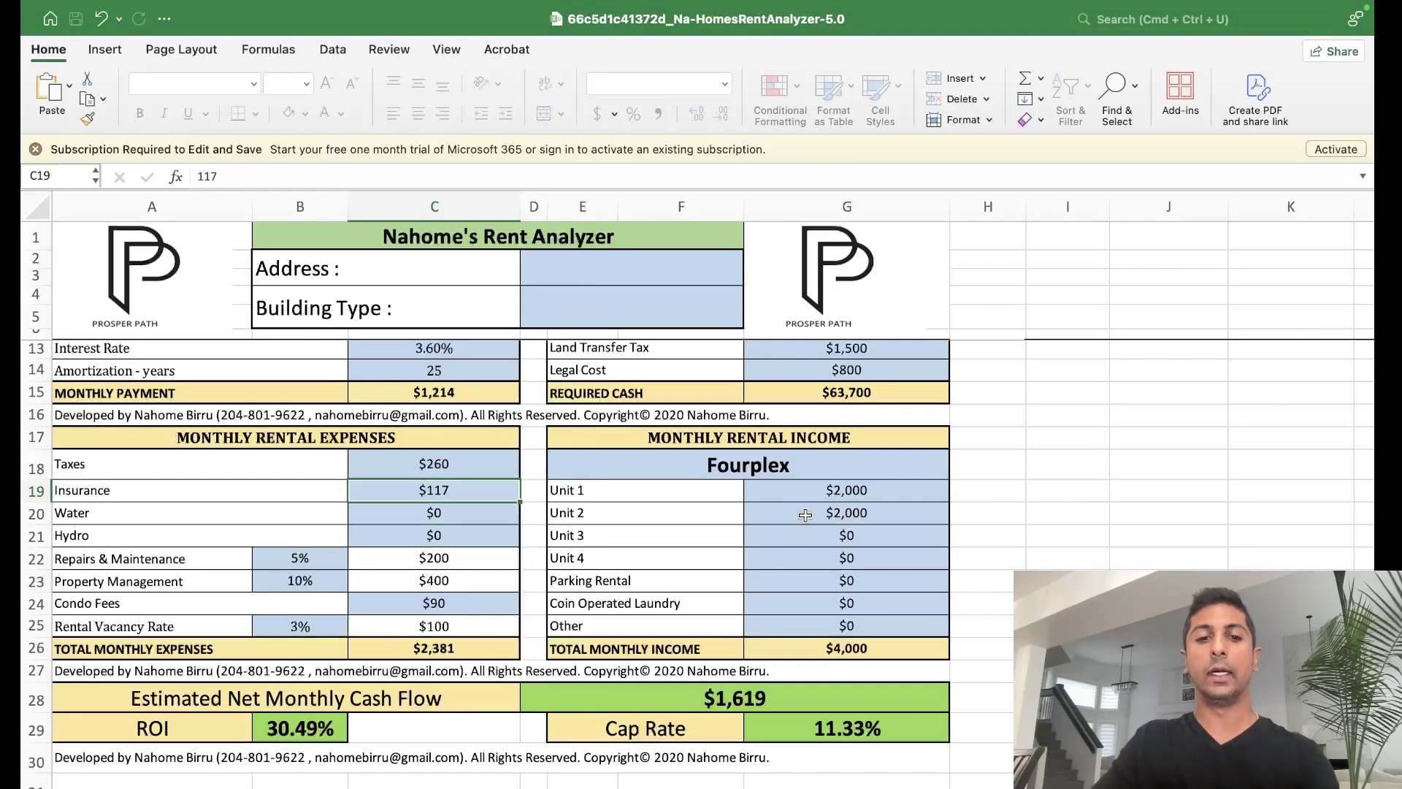
pyautogui.hotkey('ctrl', 'Up')
pyautogui.click(701, 67)
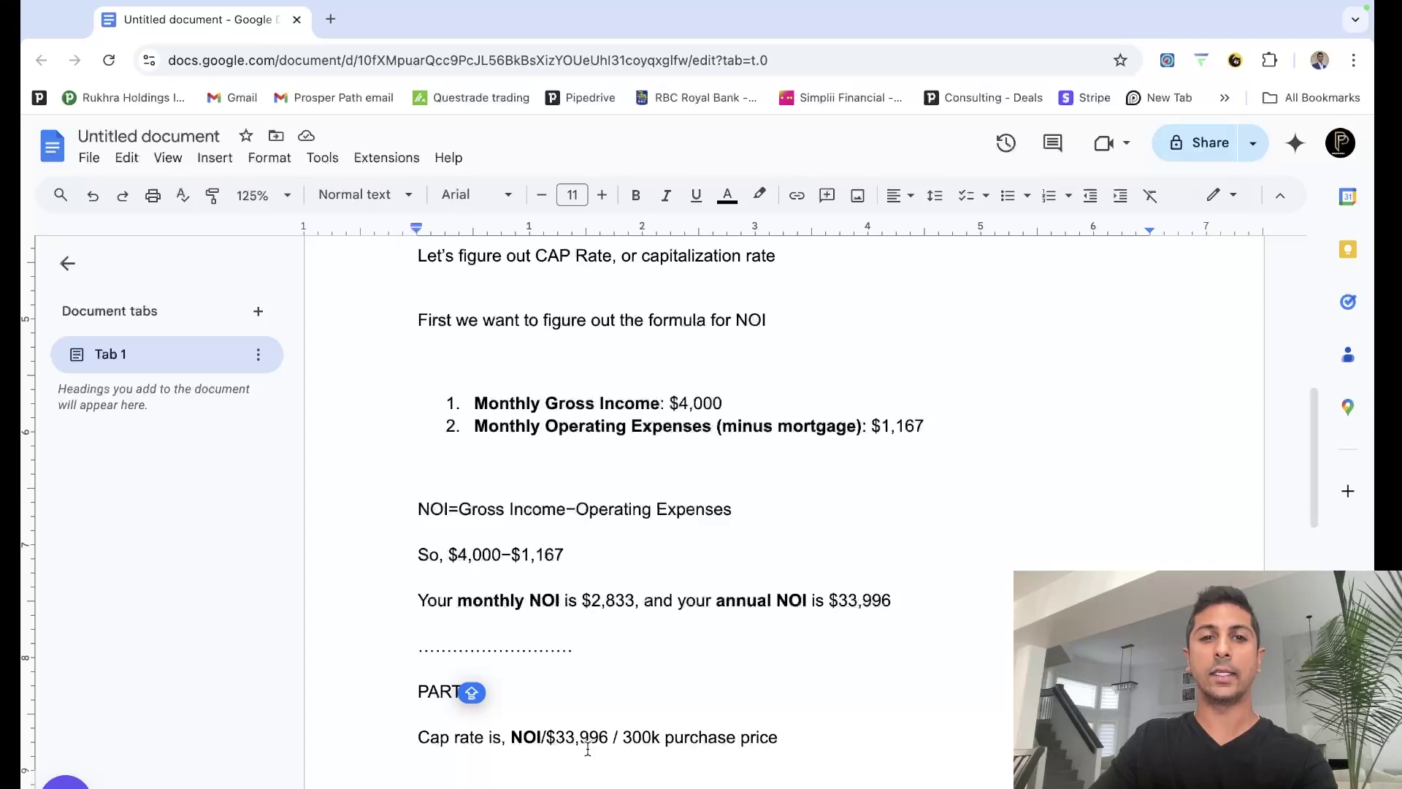
# Switch to the desktop Calculator and divide the annual NOI of 33996 by the 300000 purchase price.
pyautogui.hotkey('ctrl', 'Up')
pyautogui.hotkey('ctrl', 'Left')
pyautogui.click(315, 382)
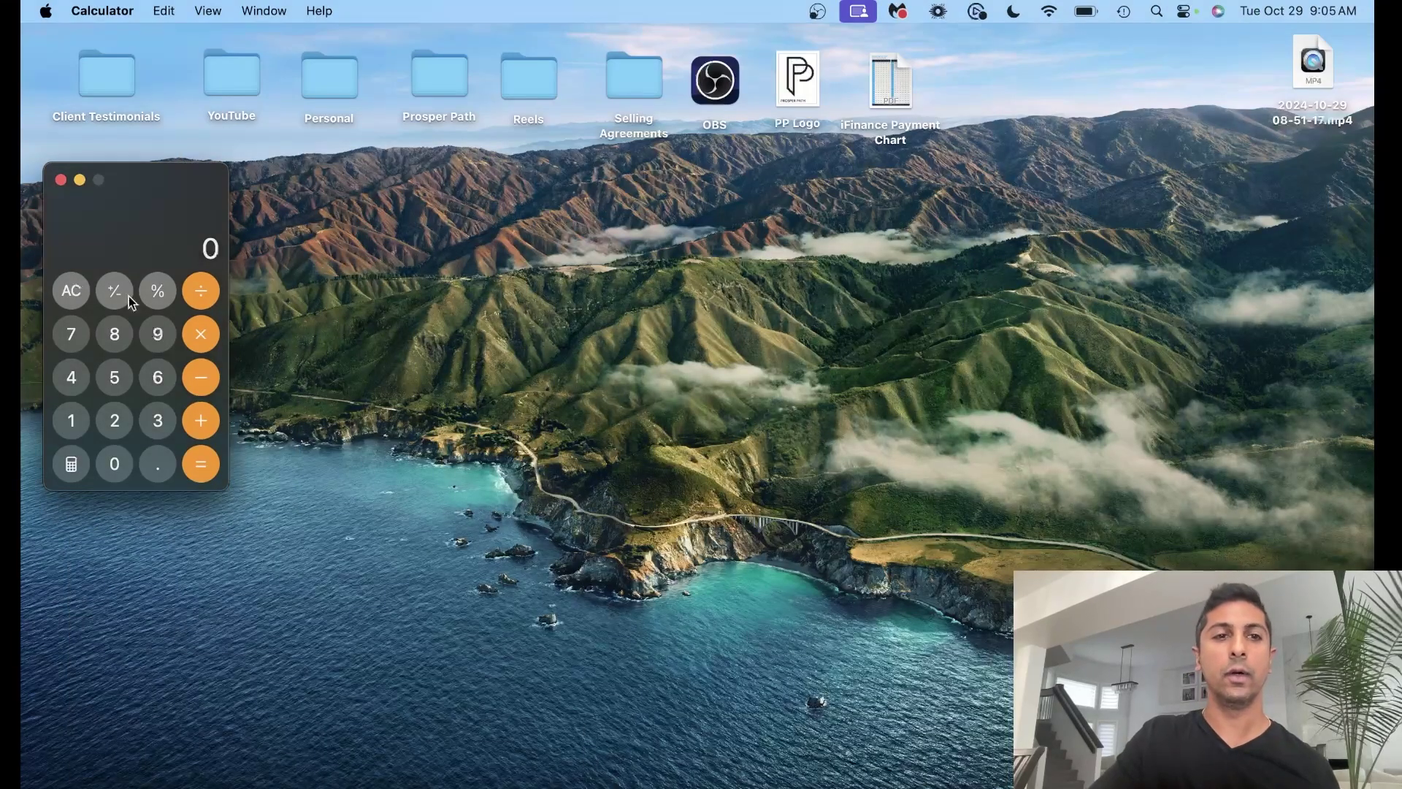
pyautogui.click(157, 419)
pyautogui.click(158, 420)
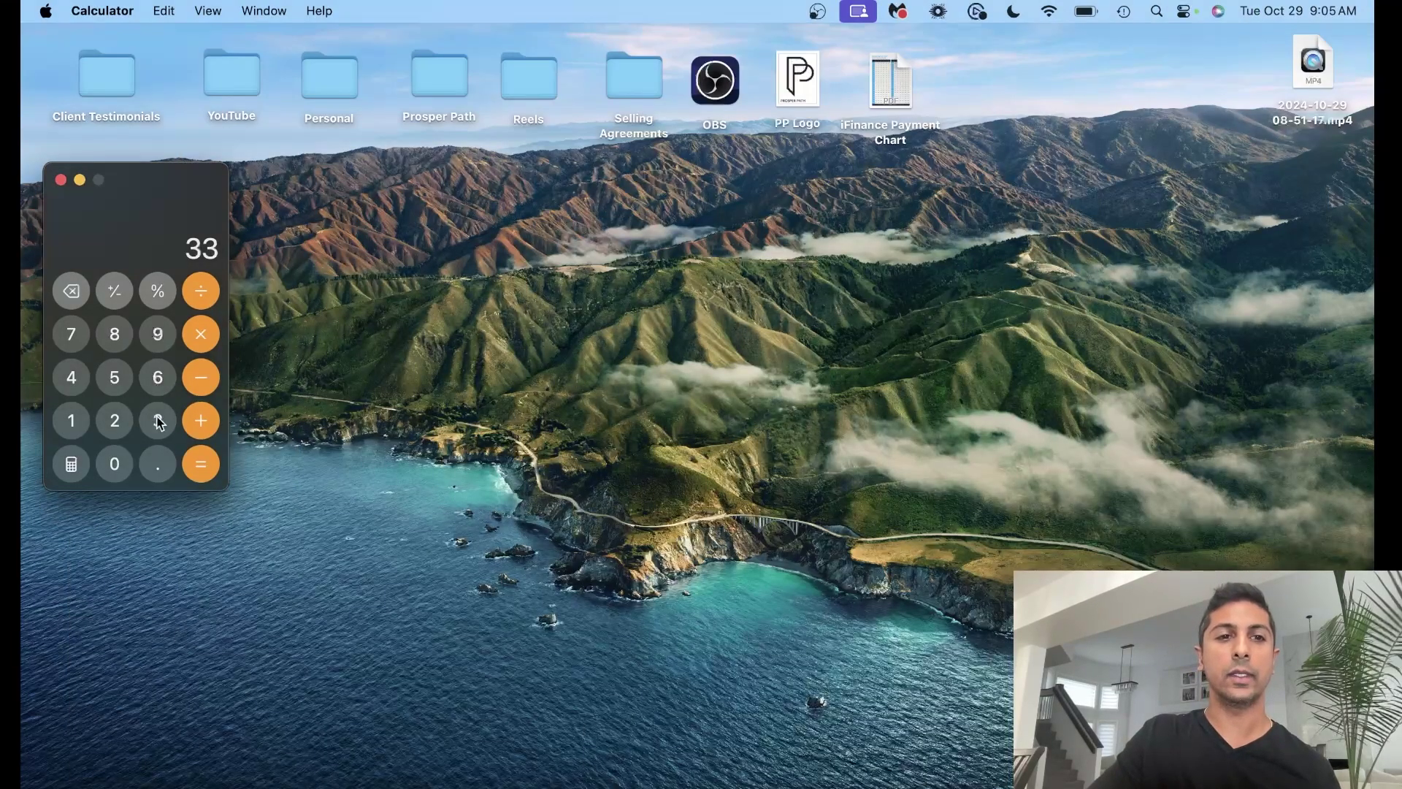
pyautogui.click(155, 340)
pyautogui.click(154, 340)
pyautogui.click(156, 376)
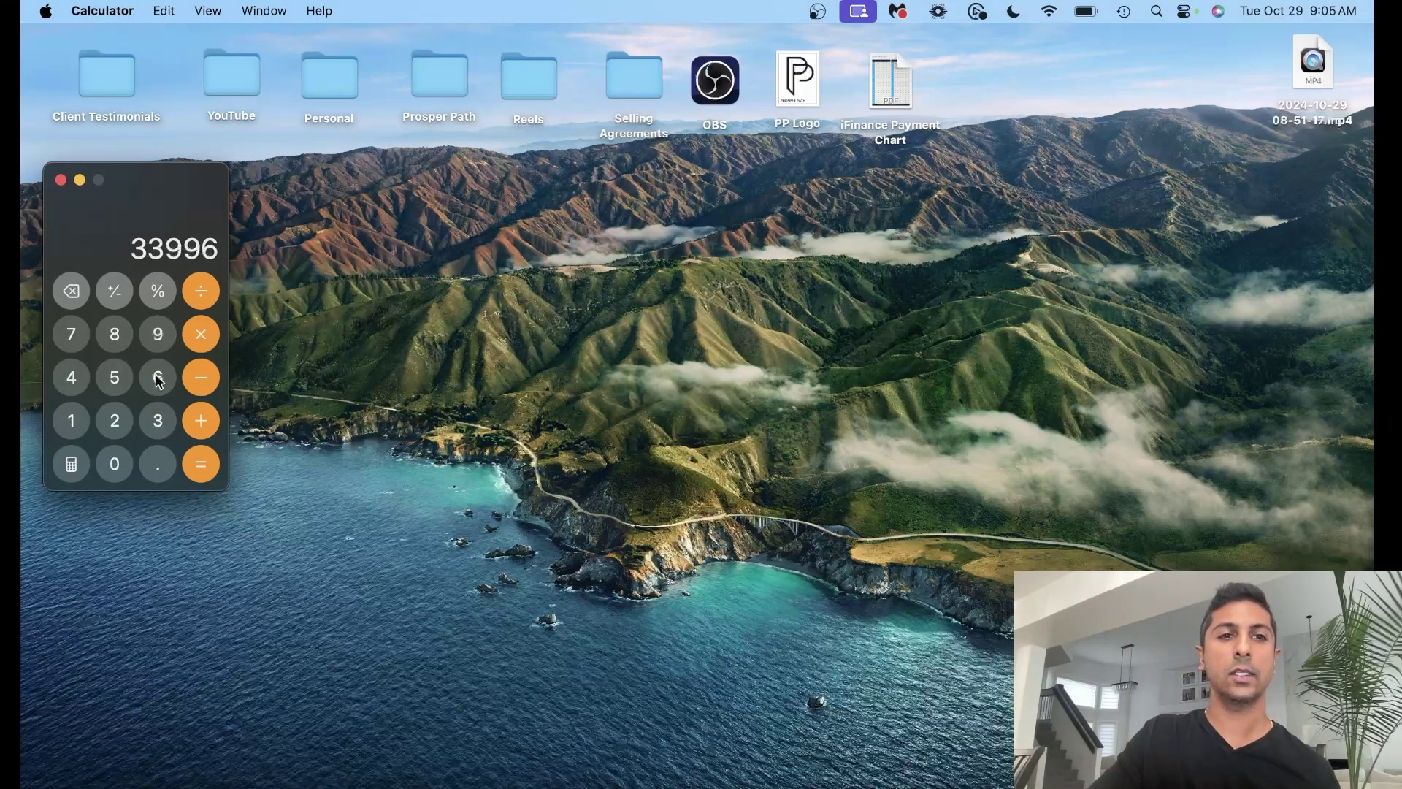
pyautogui.click(210, 286)
pyautogui.click(158, 420)
pyautogui.click(115, 467)
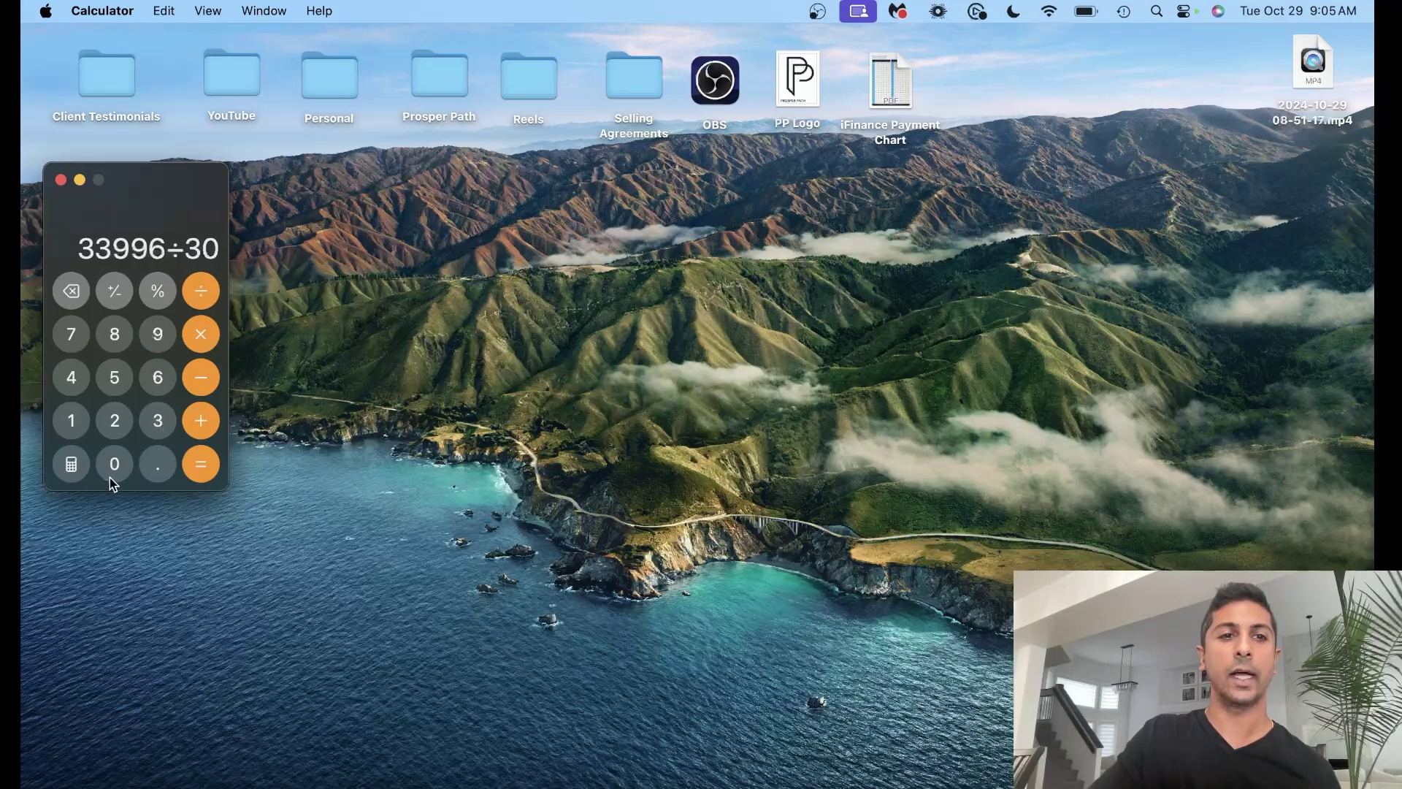
pyautogui.click(110, 478)
pyautogui.click(110, 477)
pyautogui.click(109, 478)
pyautogui.click(110, 478)
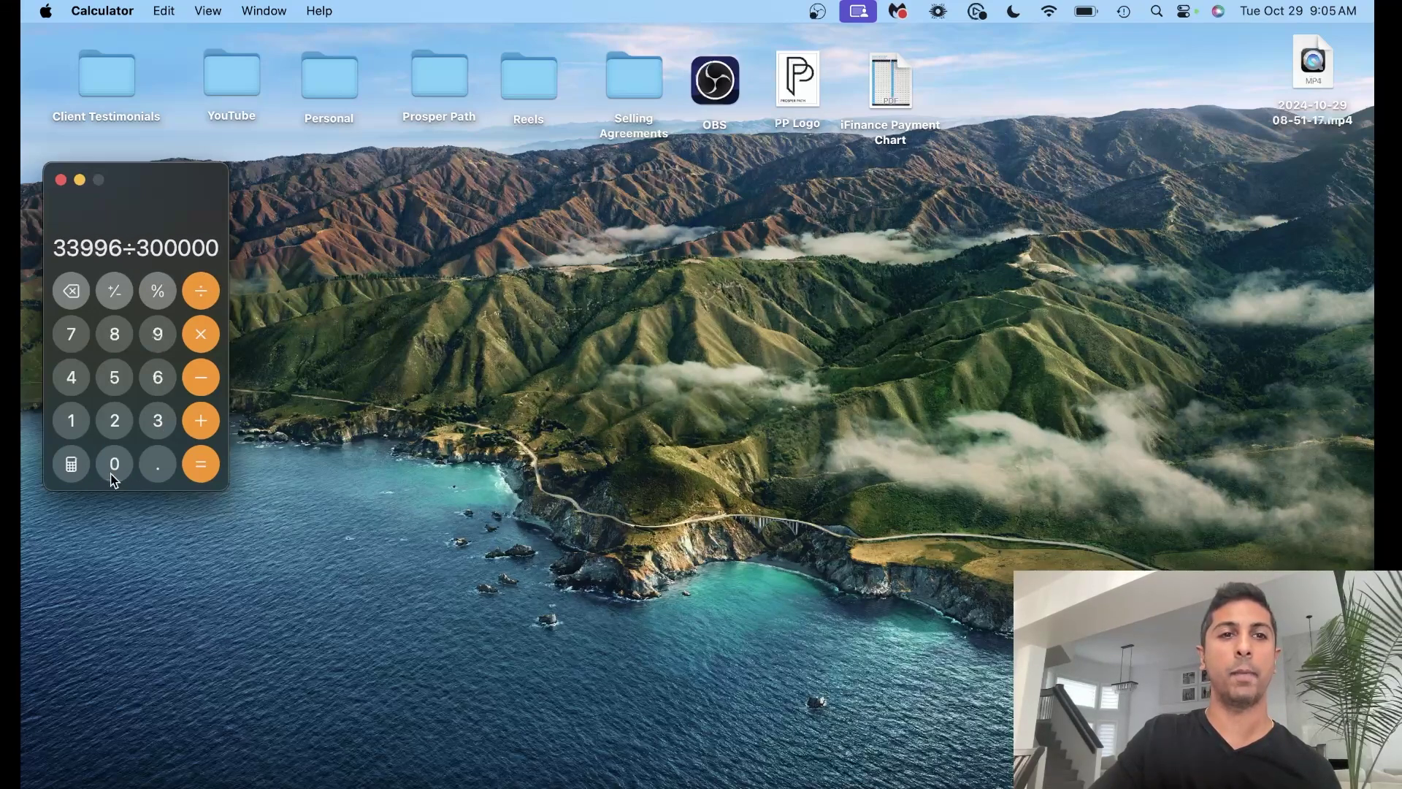
pyautogui.click(194, 471)
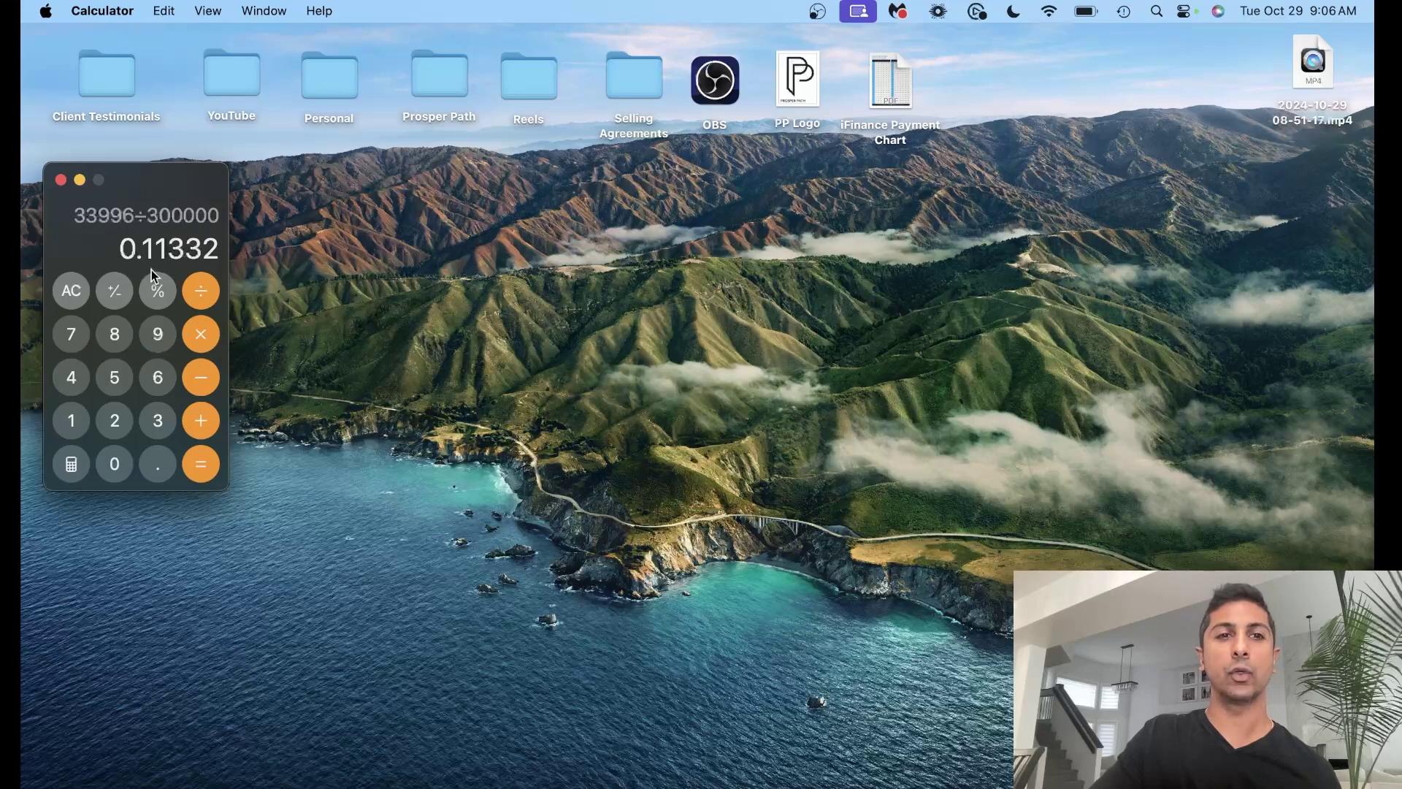
# Multiply the division result by 100 to express the cap rate as a percentage.
pyautogui.click(202, 333)
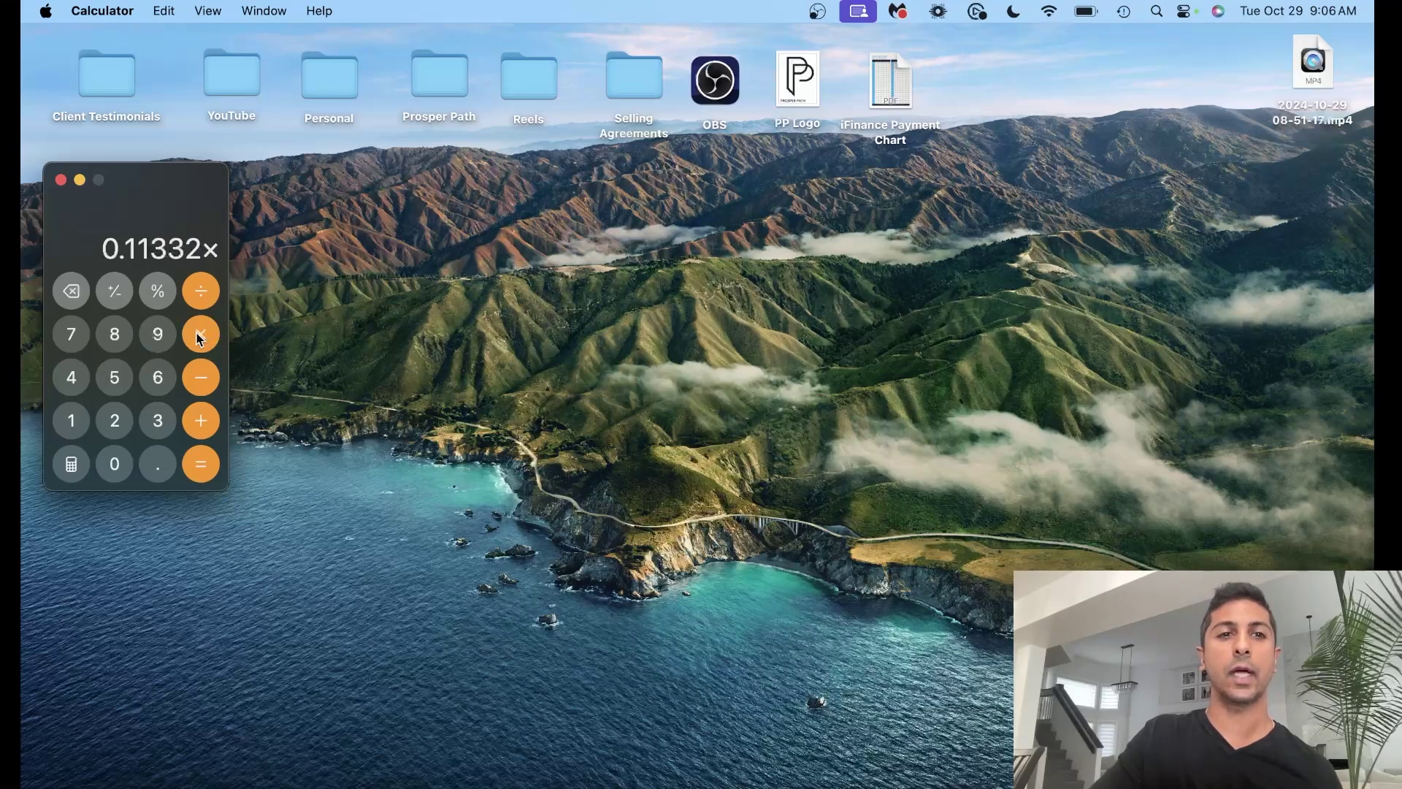
pyautogui.click(72, 418)
pyautogui.click(115, 466)
pyautogui.click(114, 466)
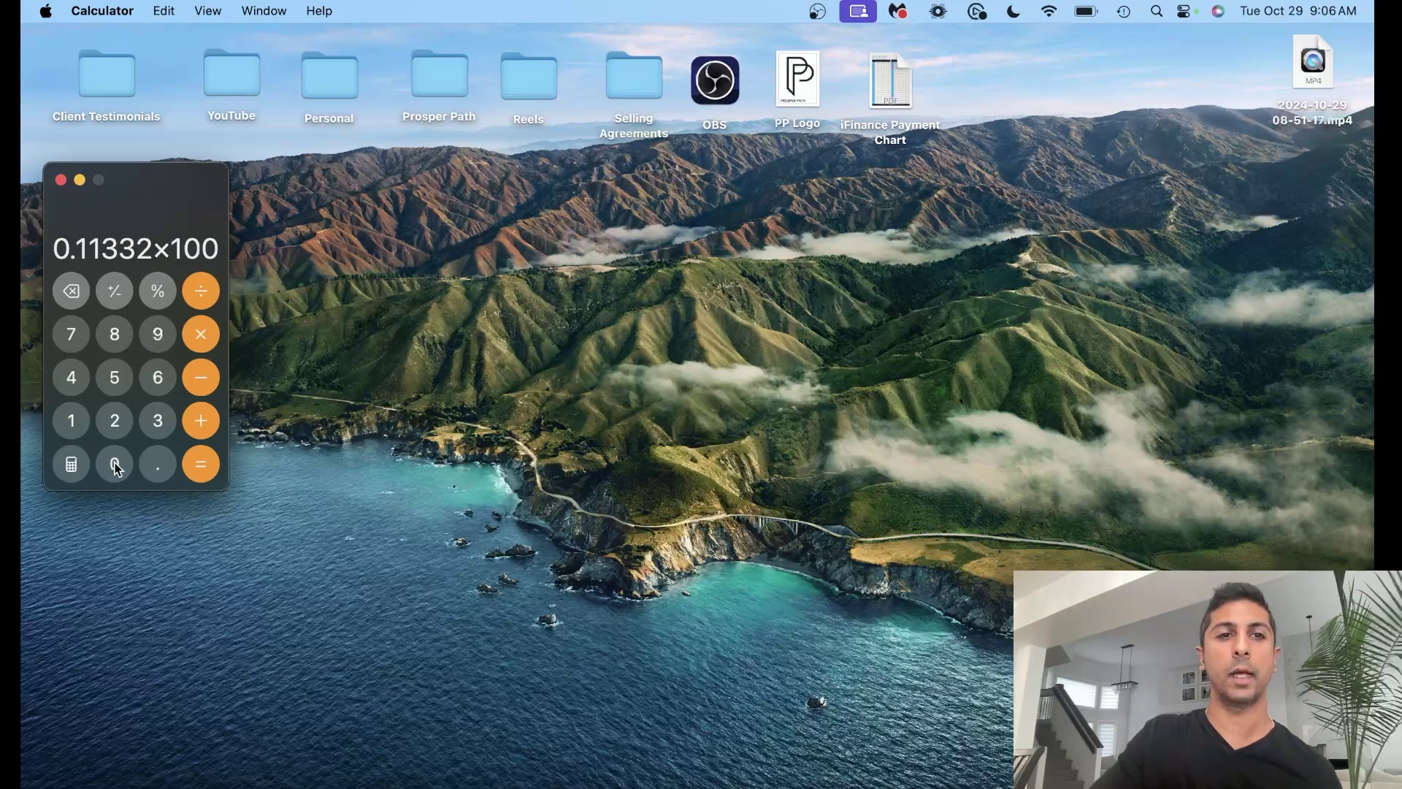
pyautogui.click(208, 464)
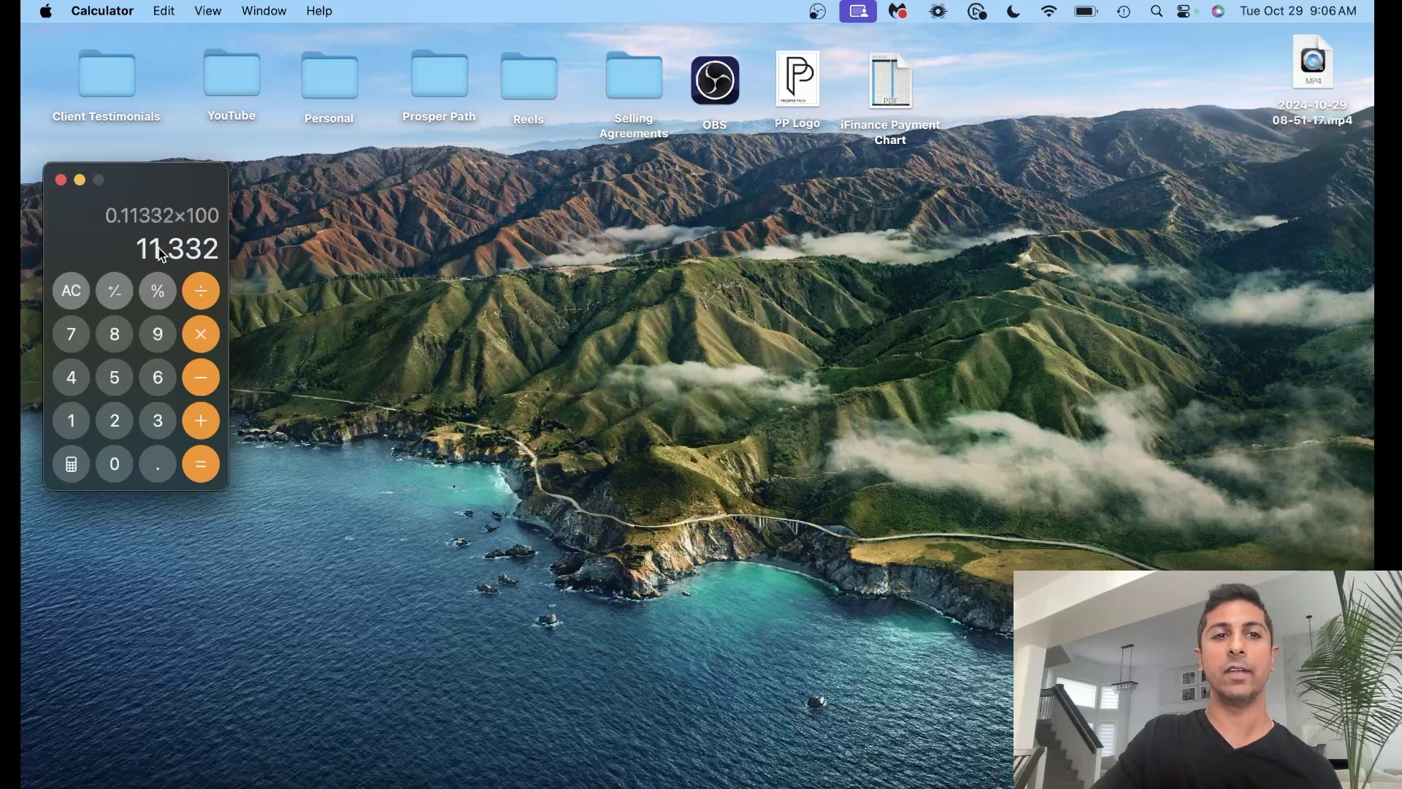
# Switch to the Excel workbook and compare its Cap Rate figure with the calculated percentage.
pyautogui.hotkey('ctrl', 'Up')
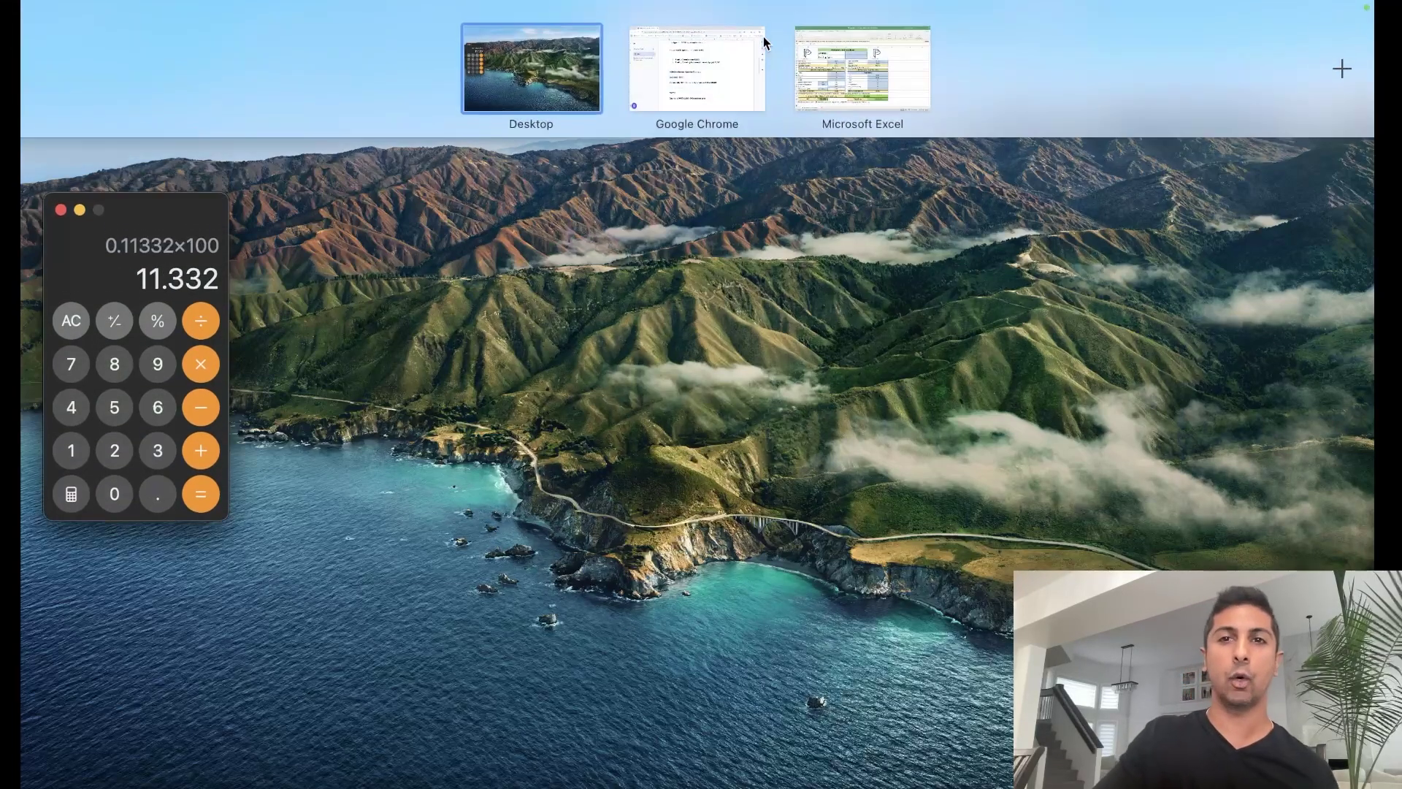
pyautogui.click(872, 79)
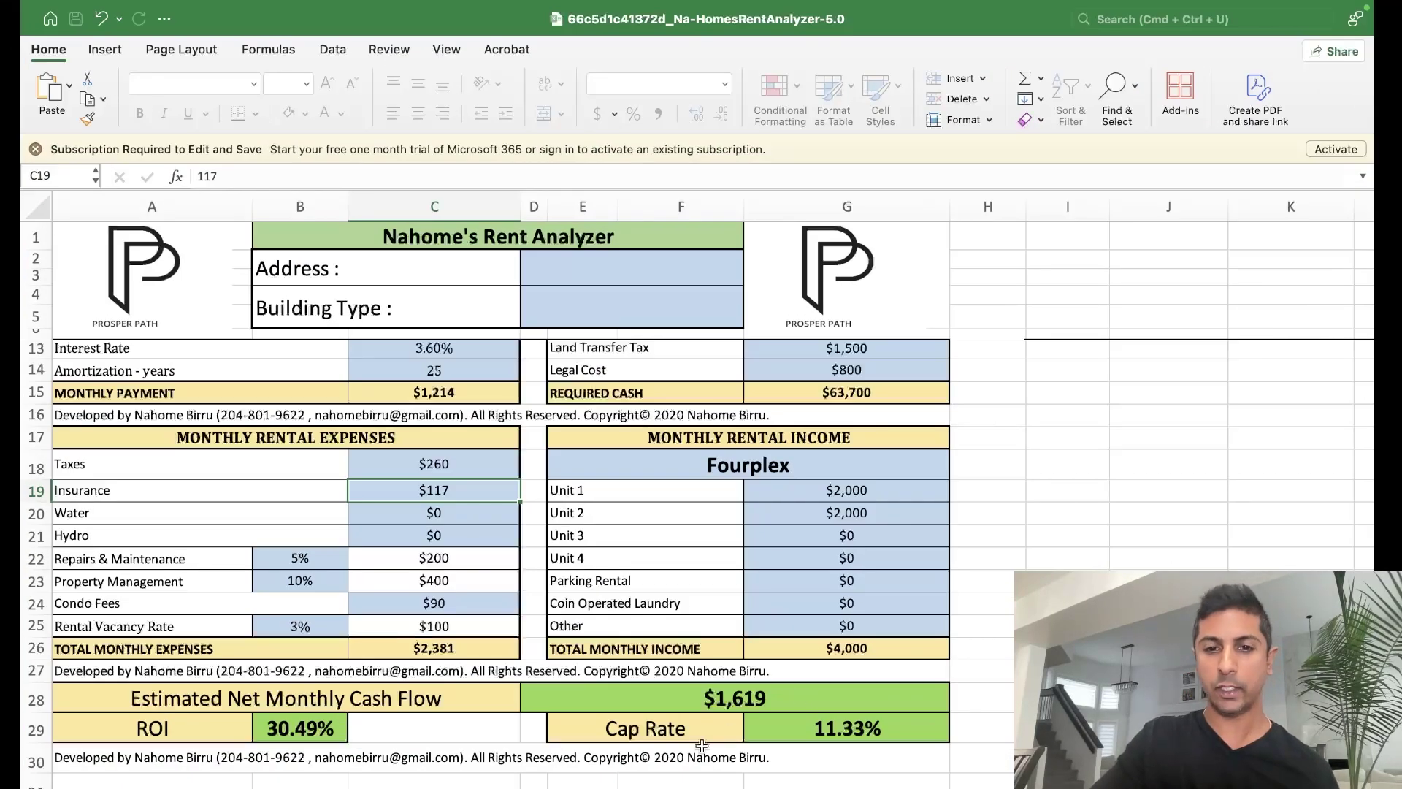